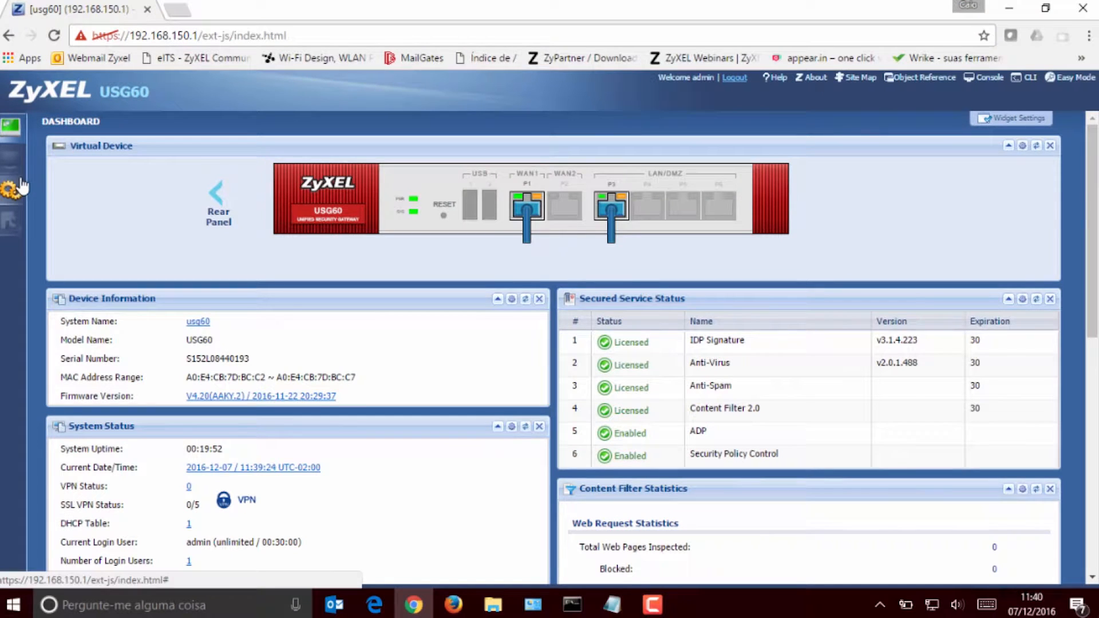
Step: Start a new IDP profile under the UTM Profile configuration, using lan as the base profile
{"action": "left_click", "coordinate": [14, 191]}
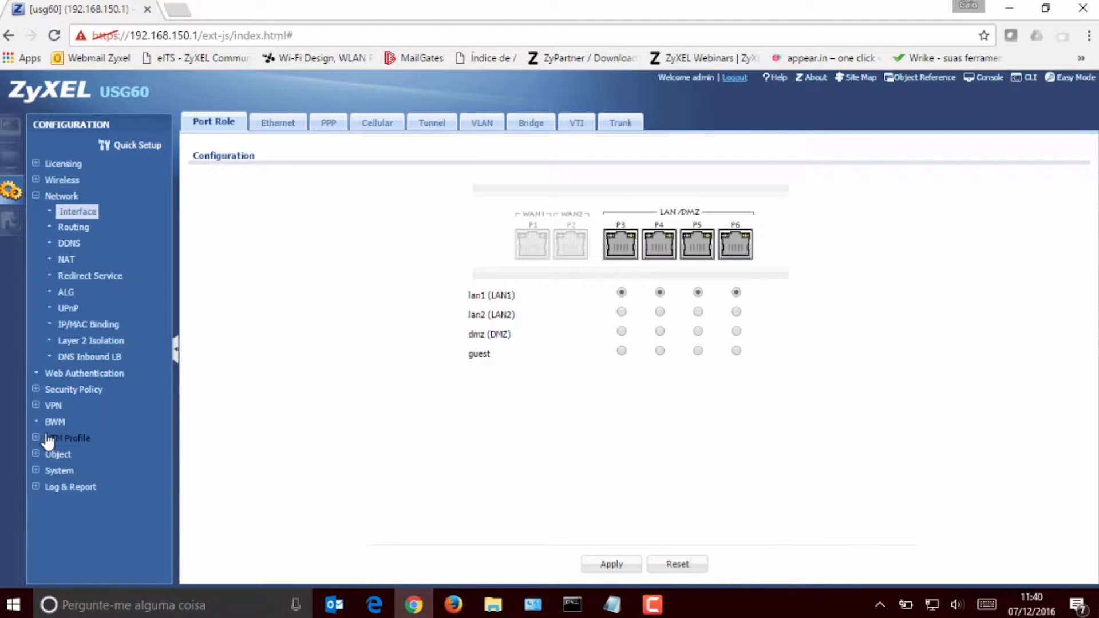
{"action": "left_click", "coordinate": [44, 439]}
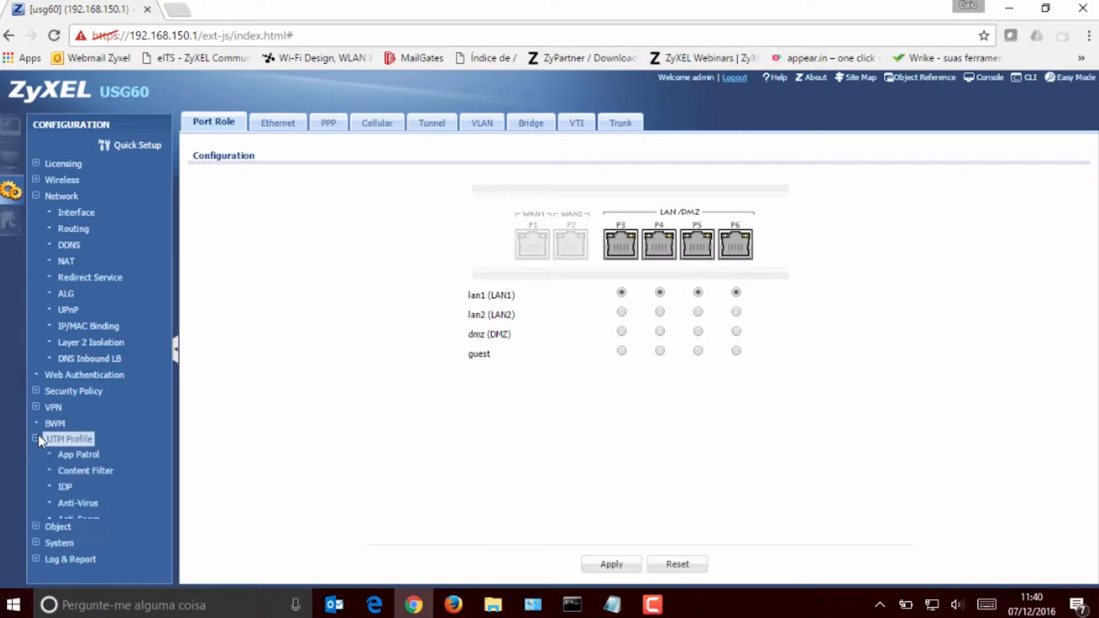
{"action": "left_click", "coordinate": [66, 488]}
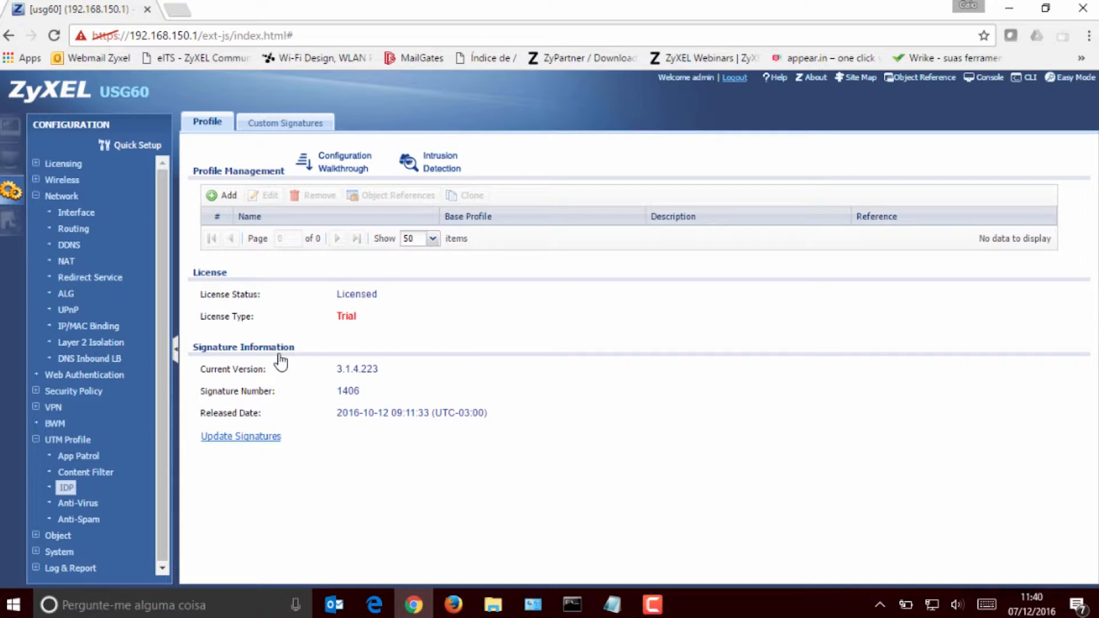
{"action": "left_click", "coordinate": [220, 197]}
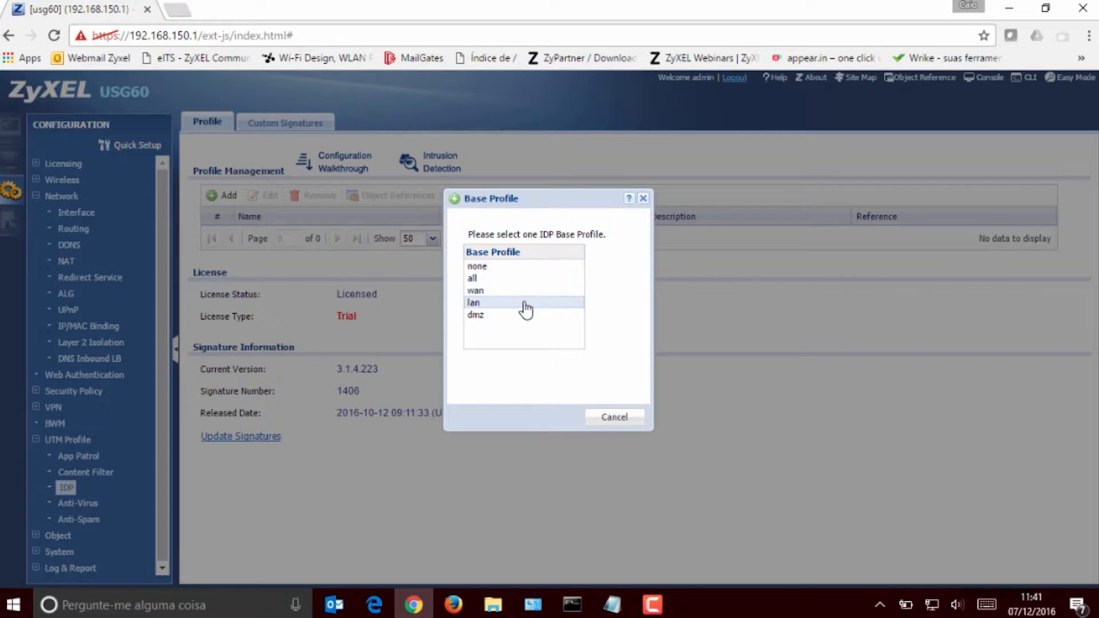
{"action": "left_click", "coordinate": [525, 304]}
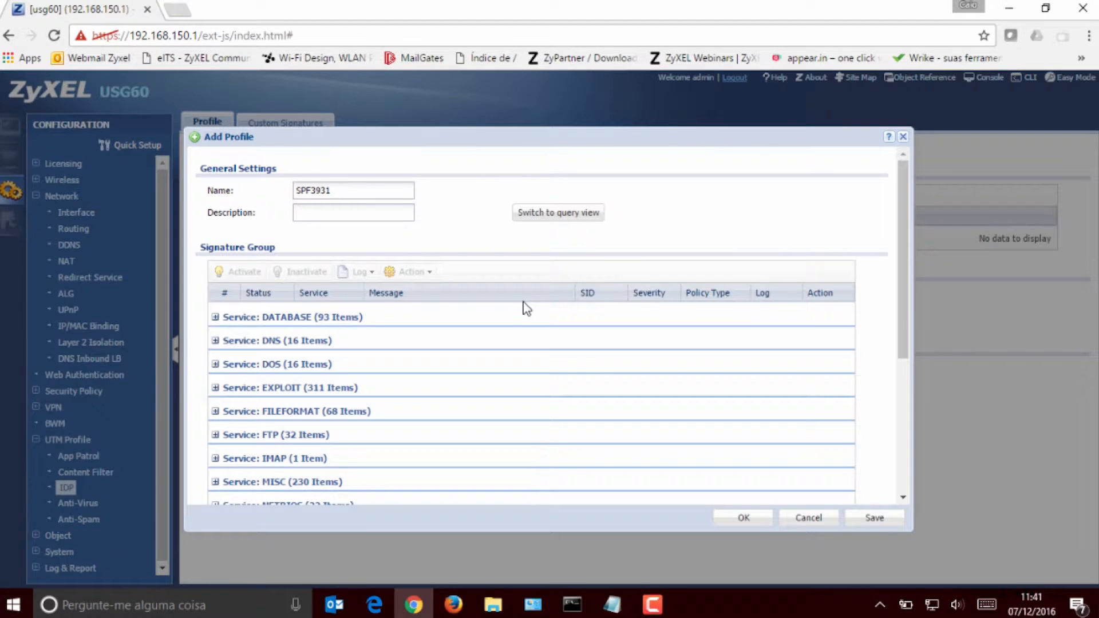
Step: Browse the signature service groups of the new profile and expand the DNS group
{"action": "left_click_drag", "start_coordinate": [908, 171], "coordinate": [937, 350]}
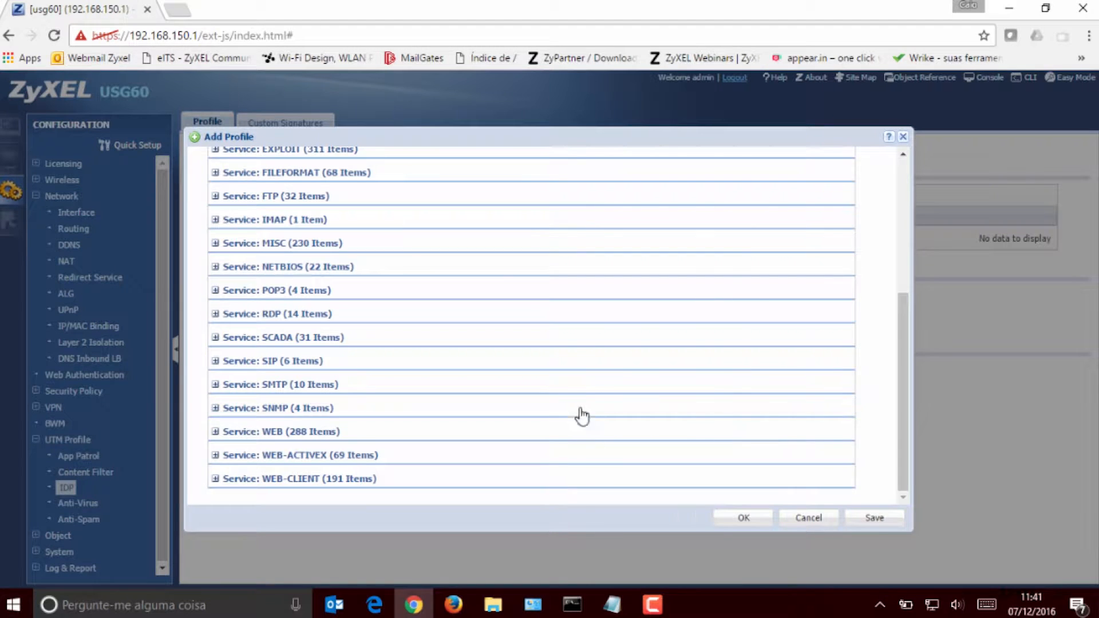
{"action": "scroll", "coordinate": [579, 390], "scroll_direction": "up", "scroll_amount": 5}
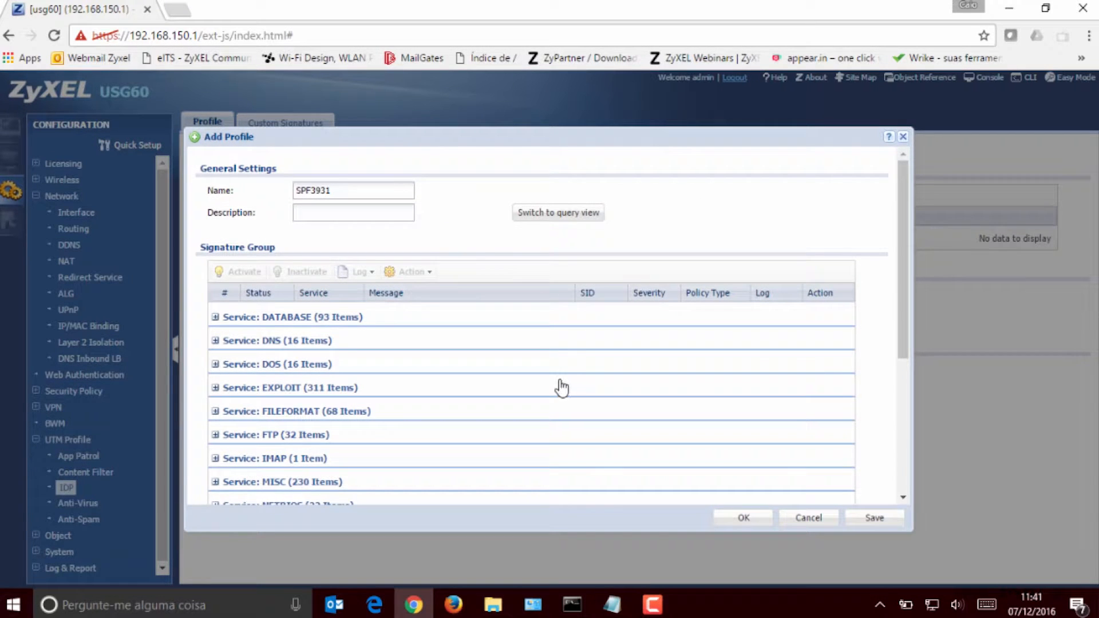
{"action": "left_click", "coordinate": [215, 341]}
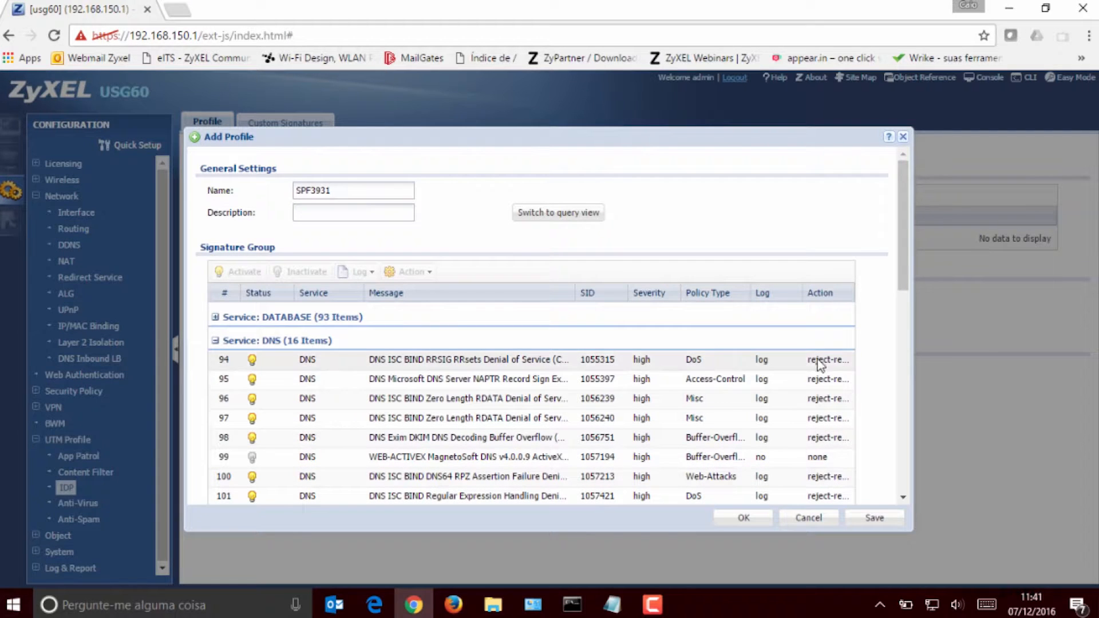
{"action": "left_click", "coordinate": [849, 295]}
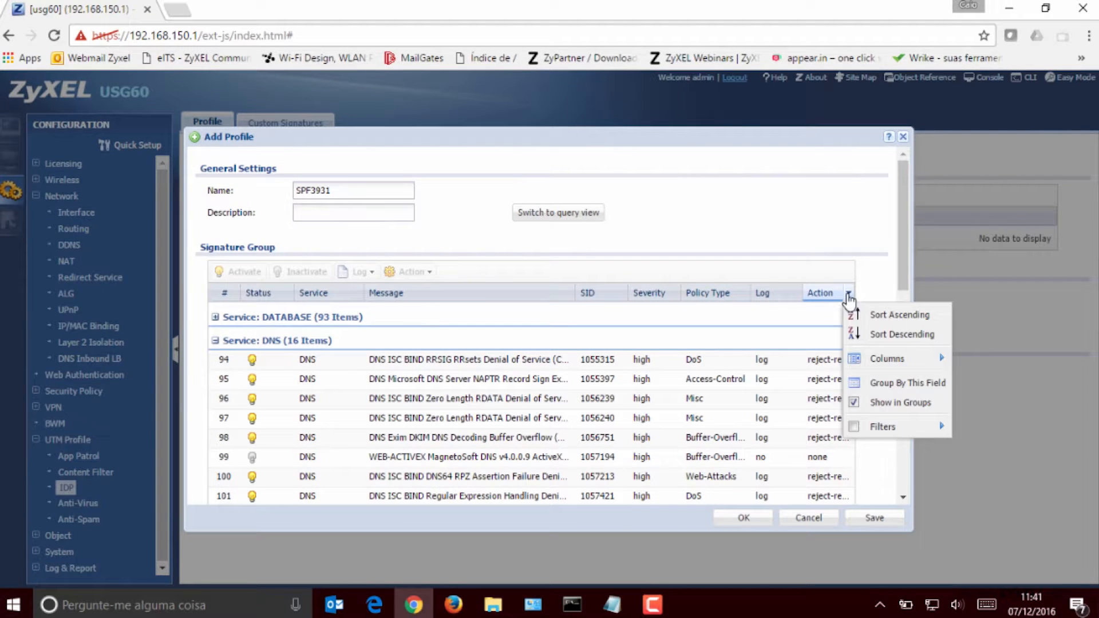
{"action": "left_click", "coordinate": [560, 269]}
Step: Set the action of all signatures in the DNS service group to drop
{"action": "left_click", "coordinate": [253, 342]}
{"action": "left_click", "coordinate": [254, 342]}
{"action": "left_click", "coordinate": [315, 359]}
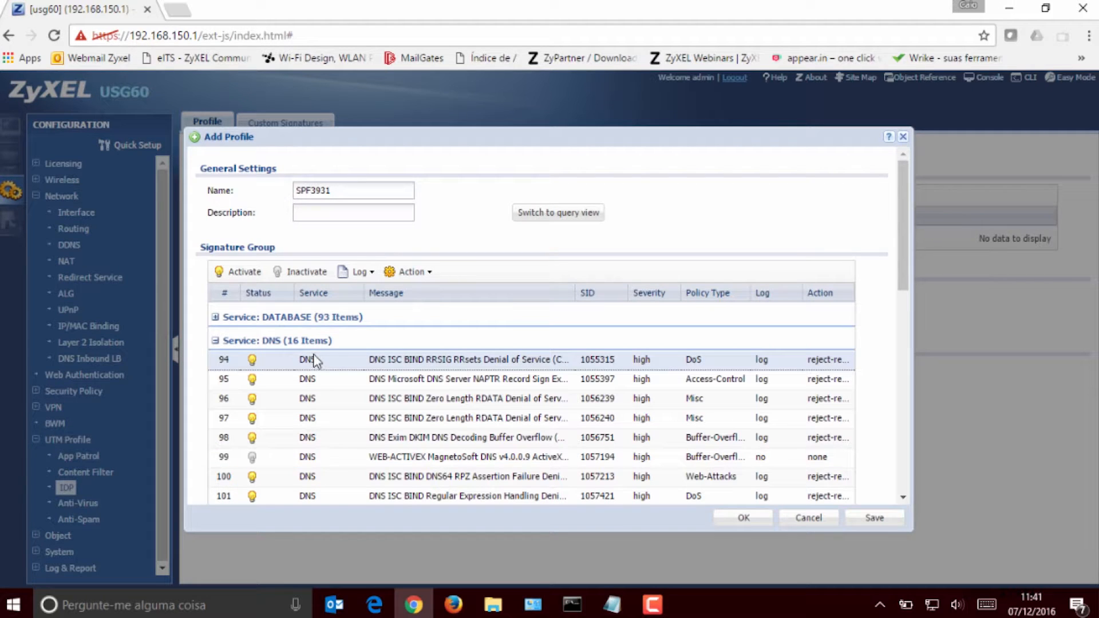
{"action": "scroll", "coordinate": [443, 412], "scroll_direction": "down", "scroll_amount": 5}
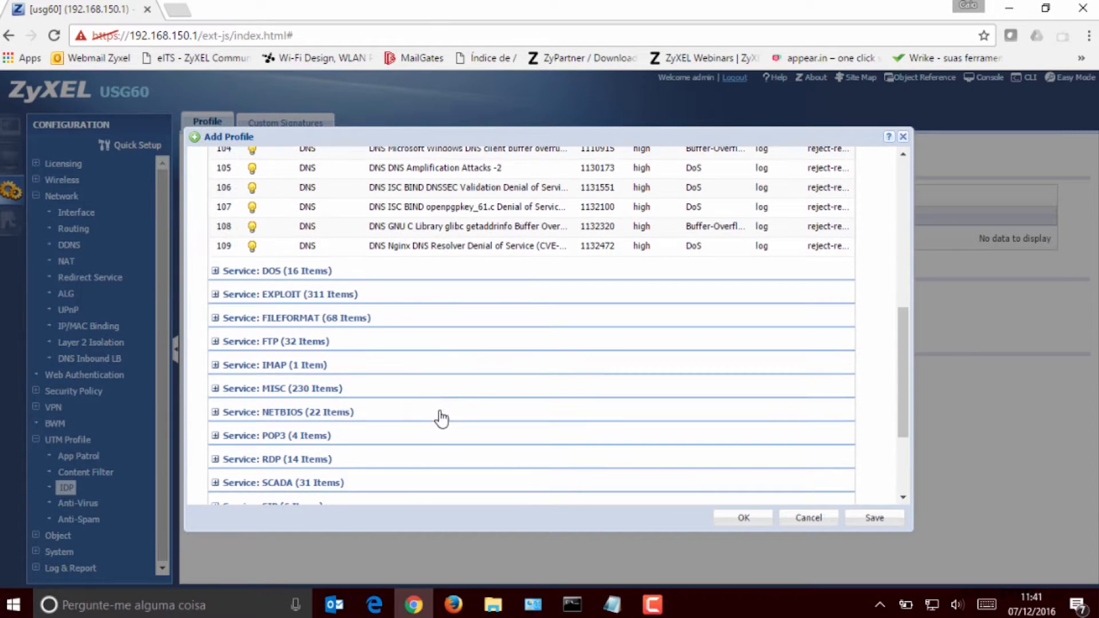
{"action": "scroll", "coordinate": [376, 331], "scroll_direction": "up", "scroll_amount": 1}
{"action": "left_click", "coordinate": [342, 408], "text": "shift"}
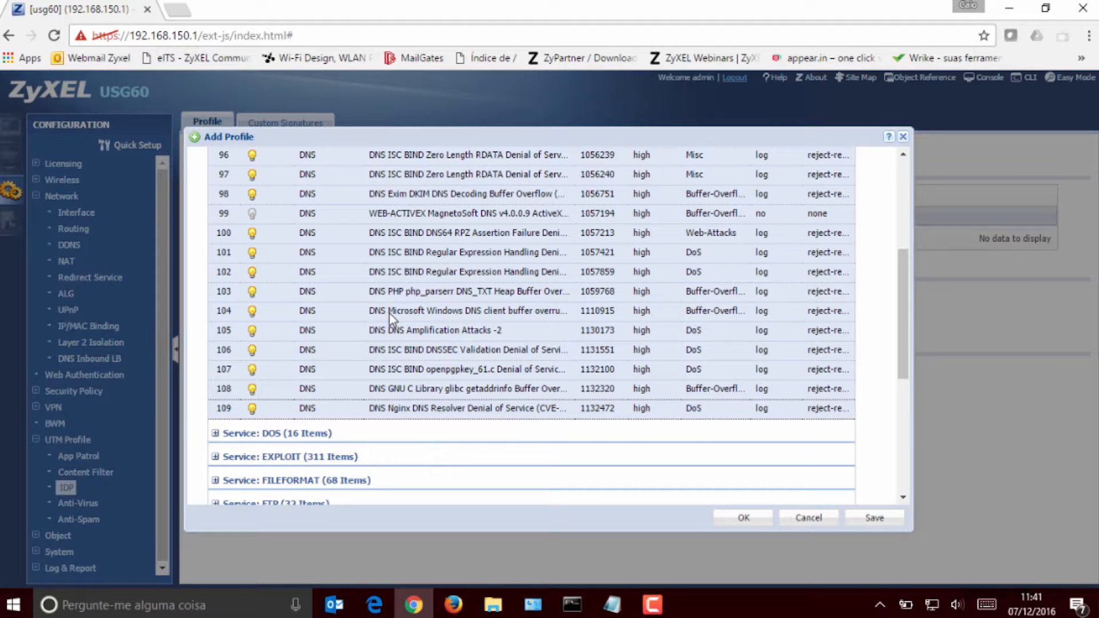
{"action": "scroll", "coordinate": [390, 314], "scroll_direction": "up", "scroll_amount": 5}
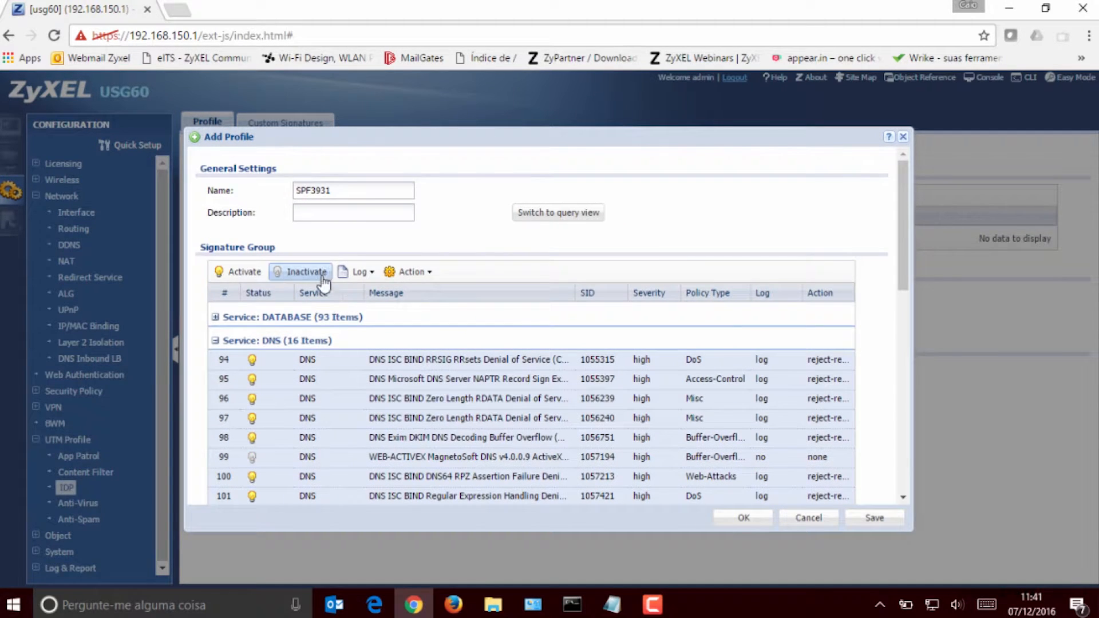
{"action": "left_click", "coordinate": [430, 274]}
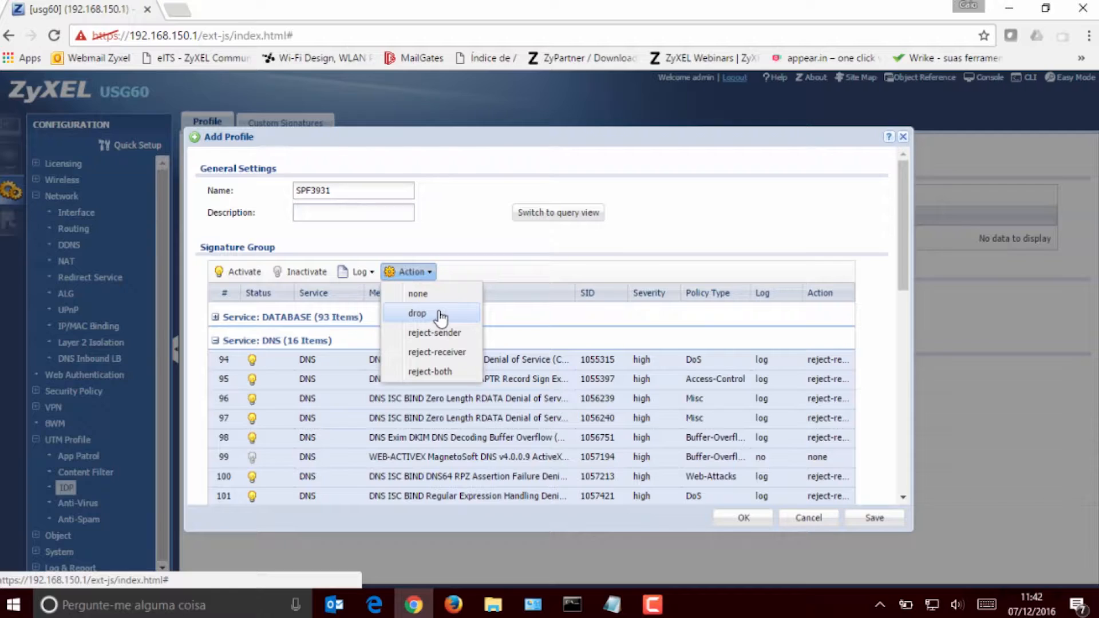
{"action": "left_click", "coordinate": [424, 315]}
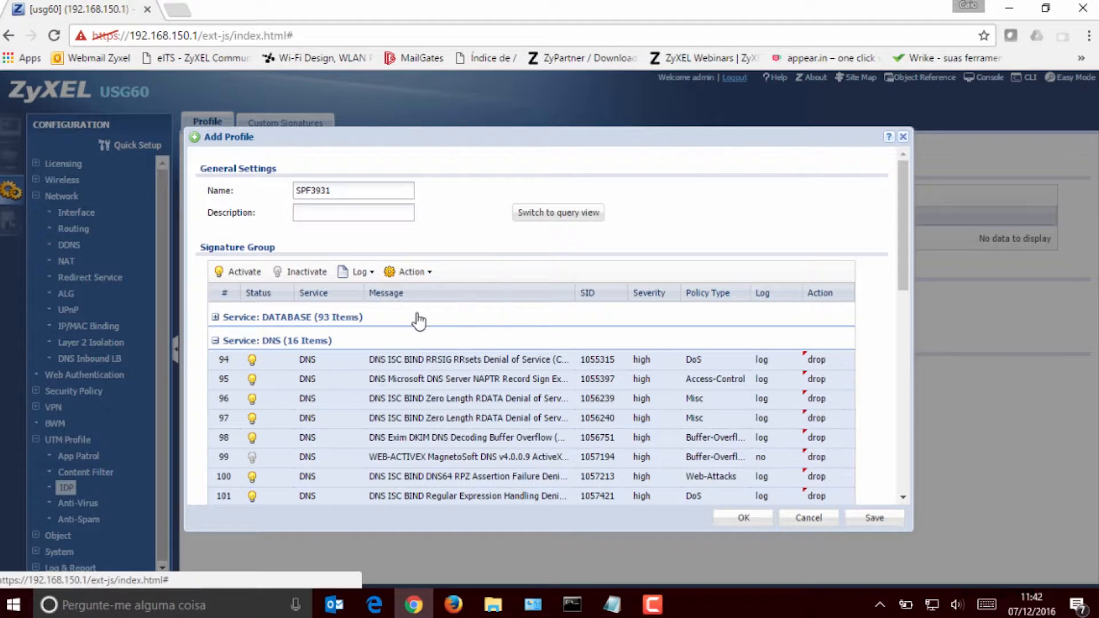
Step: Check the actions assigned to the DNS signatures and collapse the DNS group
{"action": "left_click_drag", "start_coordinate": [906, 198], "coordinate": [907, 259]}
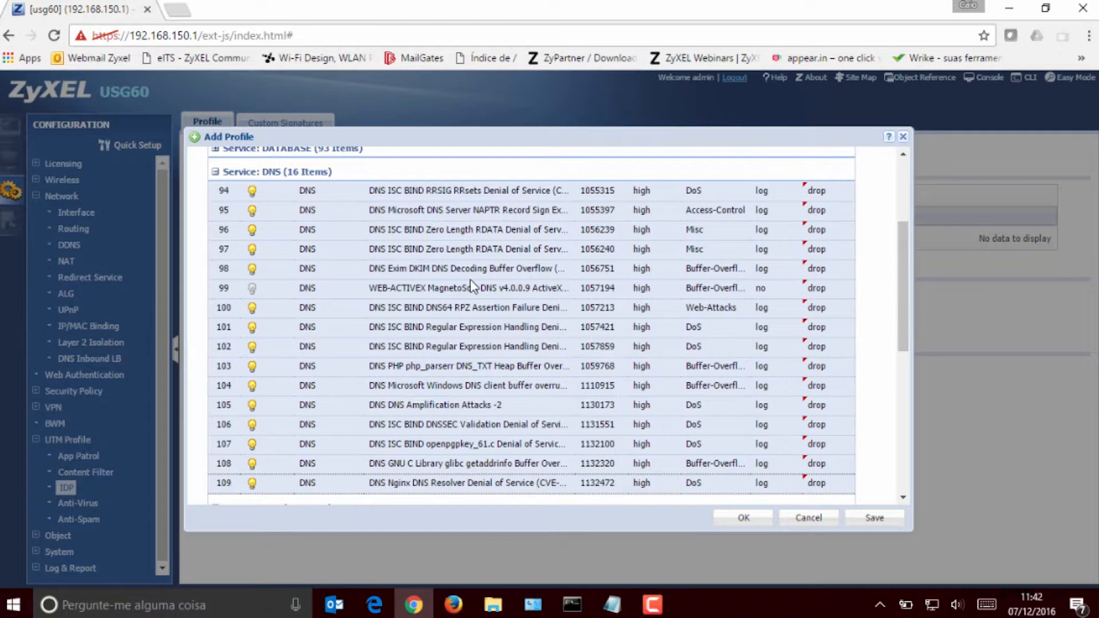
{"action": "scroll", "coordinate": [471, 280], "scroll_direction": "up", "scroll_amount": 3}
{"action": "scroll", "coordinate": [438, 295], "scroll_direction": "down", "scroll_amount": 3}
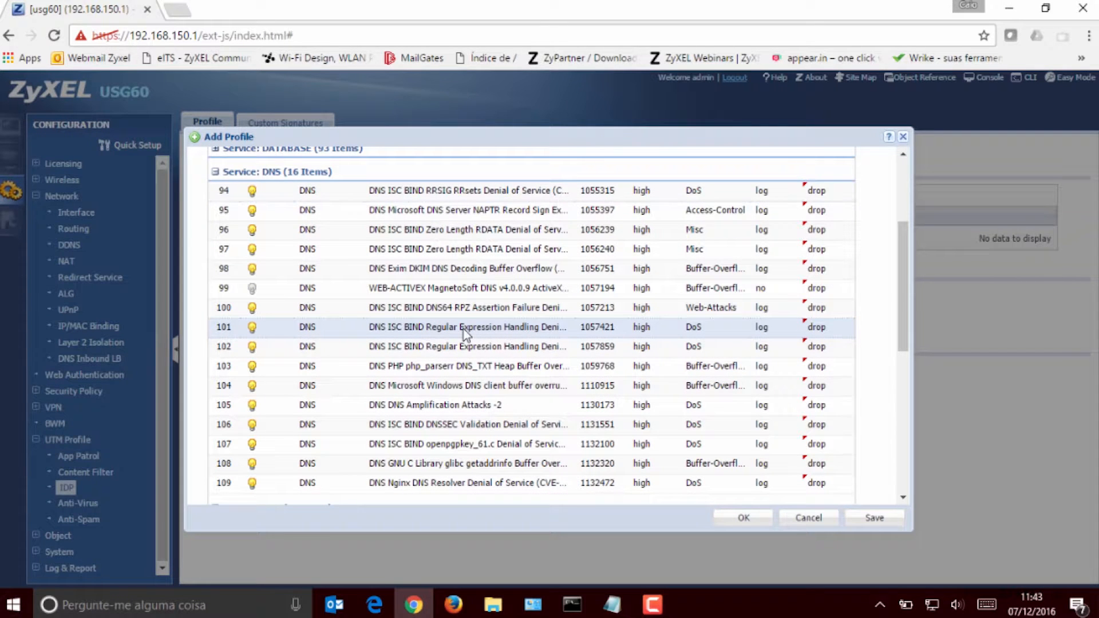
{"action": "scroll", "coordinate": [438, 329], "scroll_direction": "up", "scroll_amount": 6}
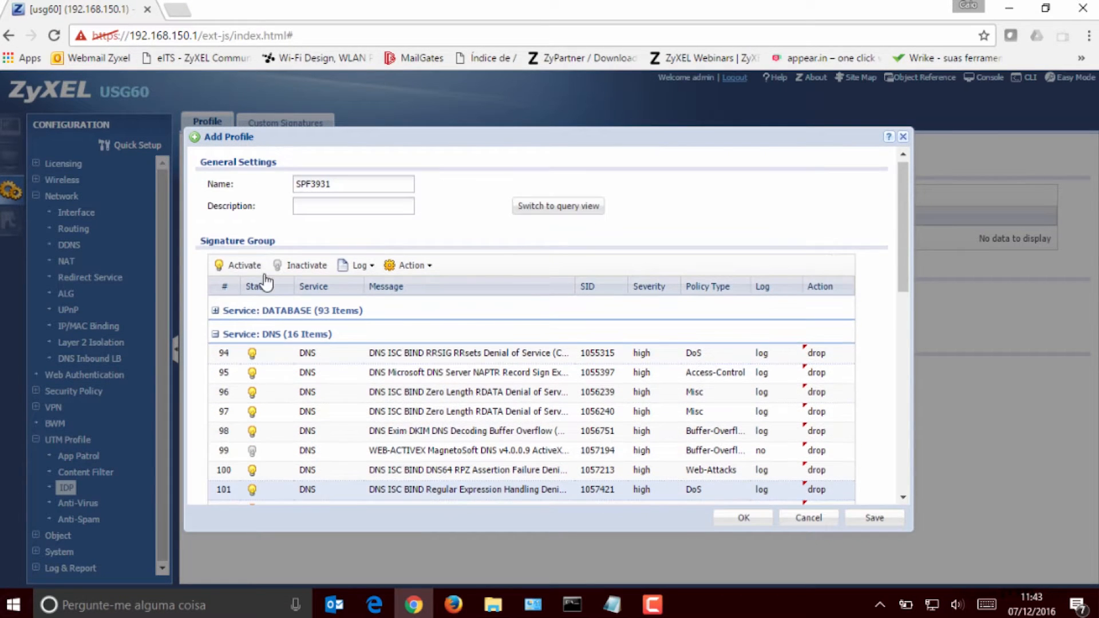
{"action": "left_click", "coordinate": [215, 334]}
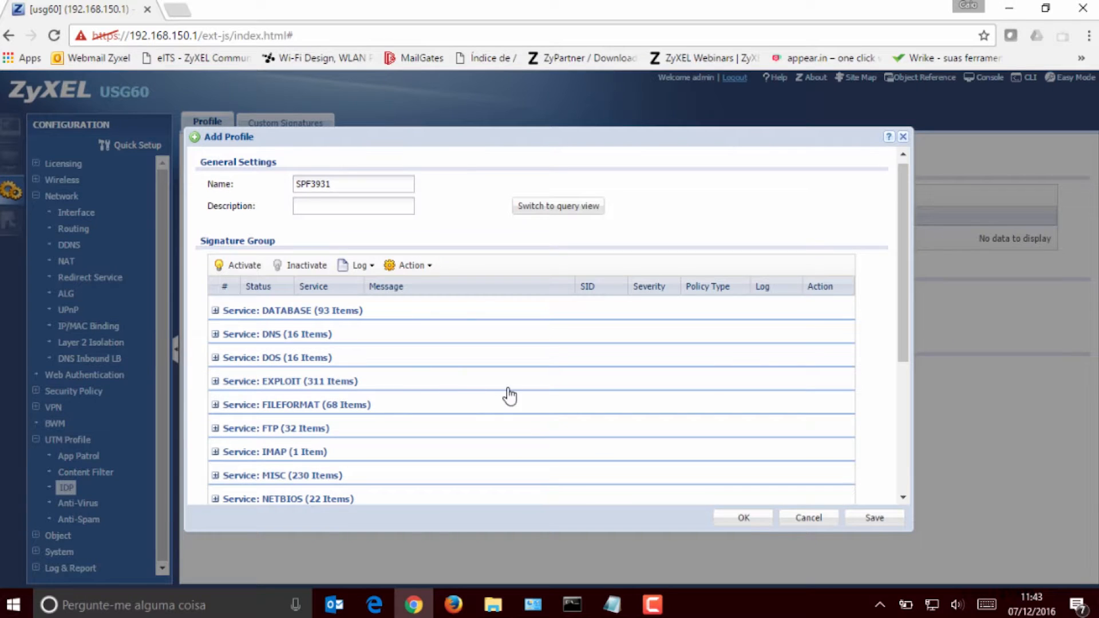
Step: Expand the EXPLOIT service group, look through its signatures and collapse it again
{"action": "left_click", "coordinate": [215, 382]}
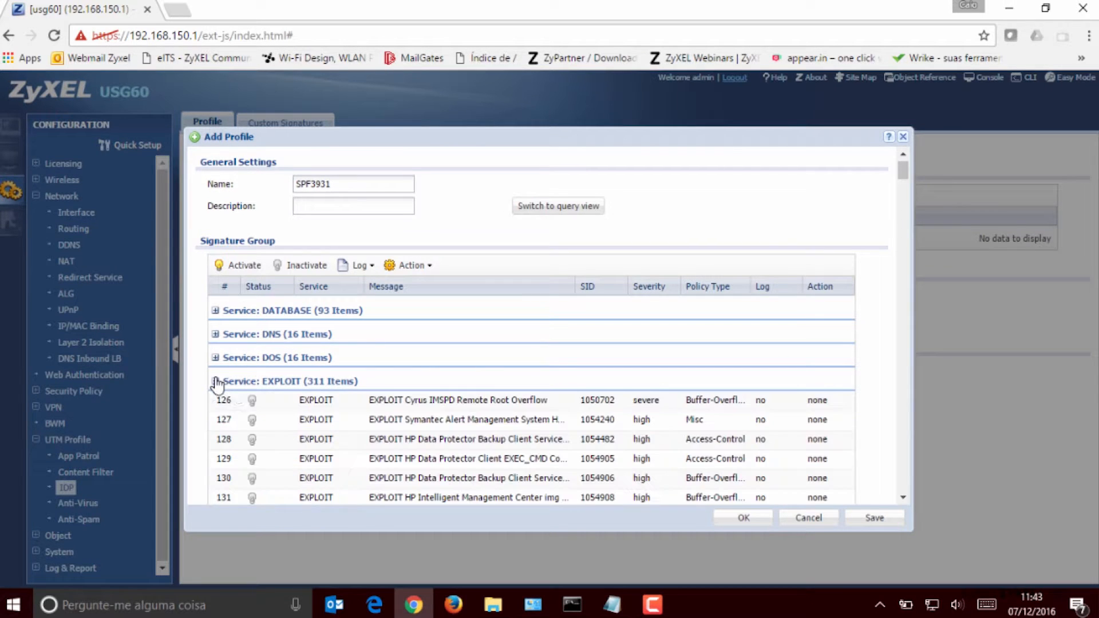
{"action": "scroll", "coordinate": [579, 394], "scroll_direction": "down", "scroll_amount": 6}
{"action": "scroll", "coordinate": [579, 389], "scroll_direction": "down", "scroll_amount": 7}
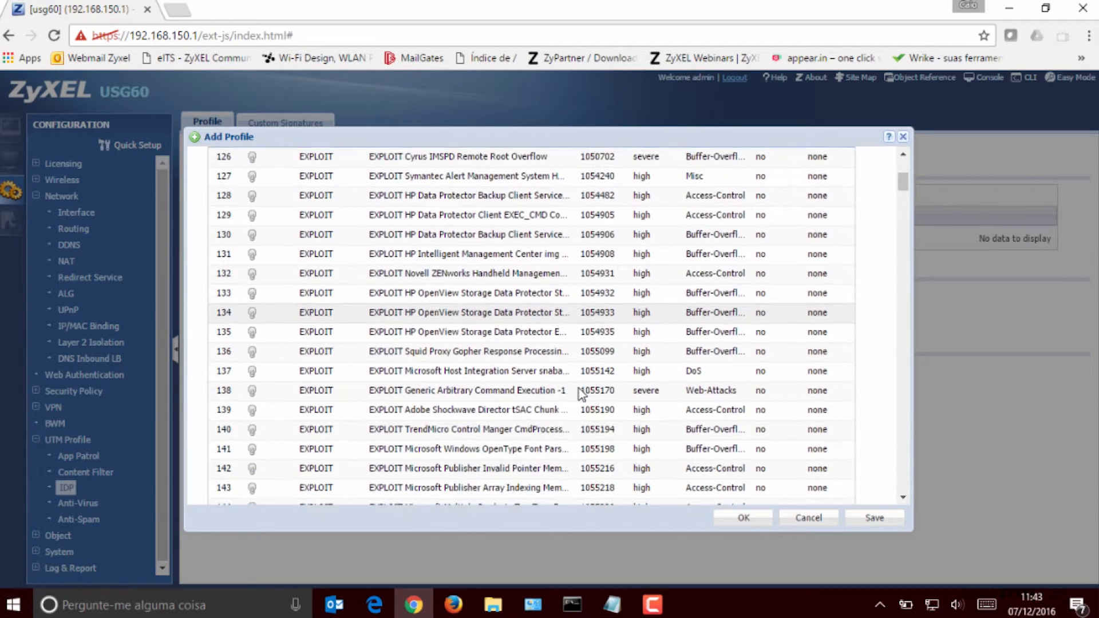
{"action": "scroll", "coordinate": [572, 386], "scroll_direction": "up", "scroll_amount": 13}
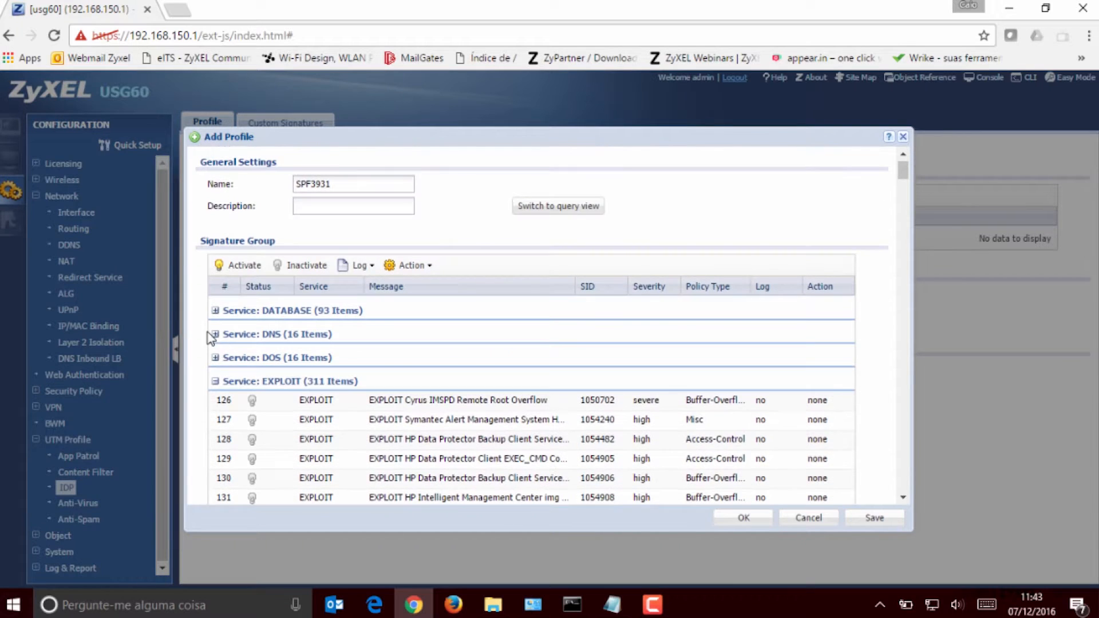
{"action": "left_click", "coordinate": [215, 381]}
Step: Expand the MISC service group and examine its signatures with their severity, status, log and action
{"action": "scroll", "coordinate": [528, 378], "scroll_direction": "down", "scroll_amount": 2}
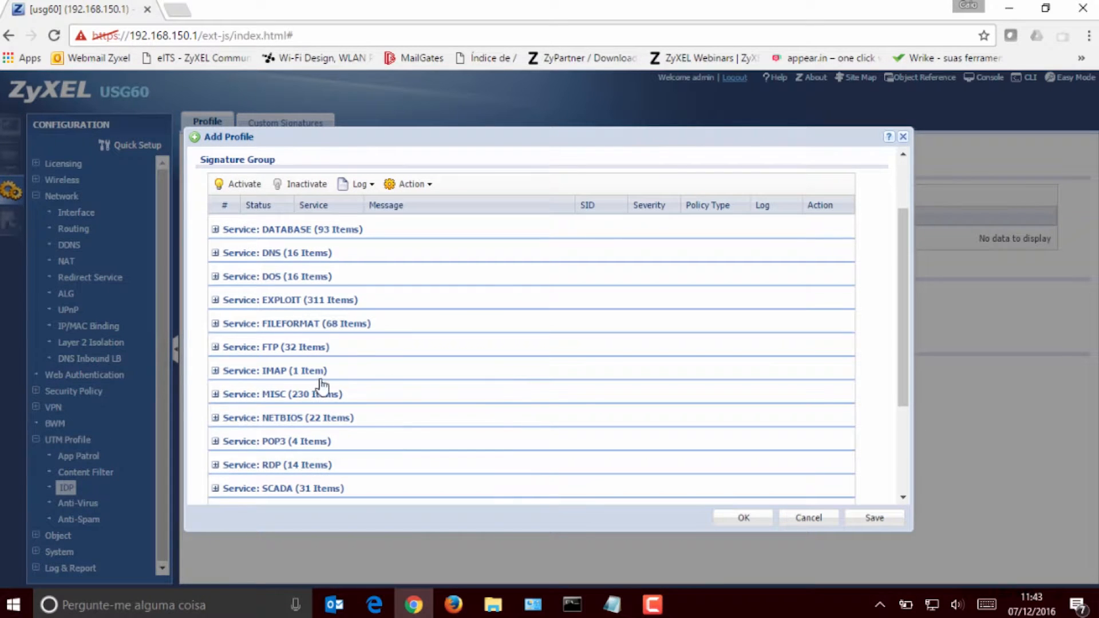
{"action": "left_click", "coordinate": [216, 395]}
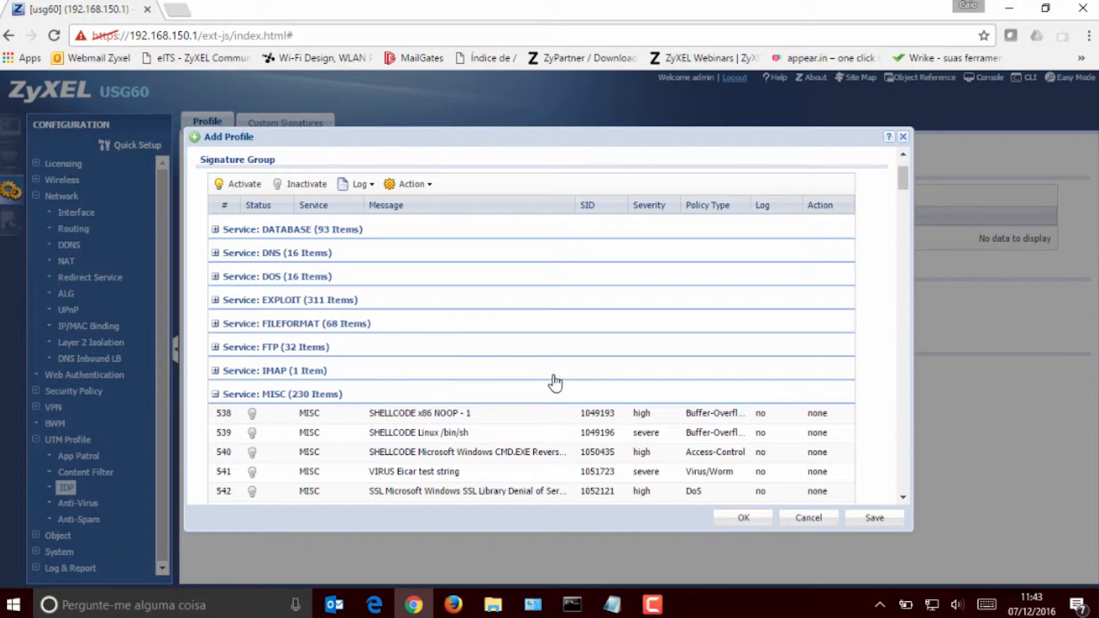
{"action": "scroll", "coordinate": [553, 381], "scroll_direction": "down", "scroll_amount": 5}
{"action": "scroll", "coordinate": [555, 376], "scroll_direction": "down", "scroll_amount": 4}
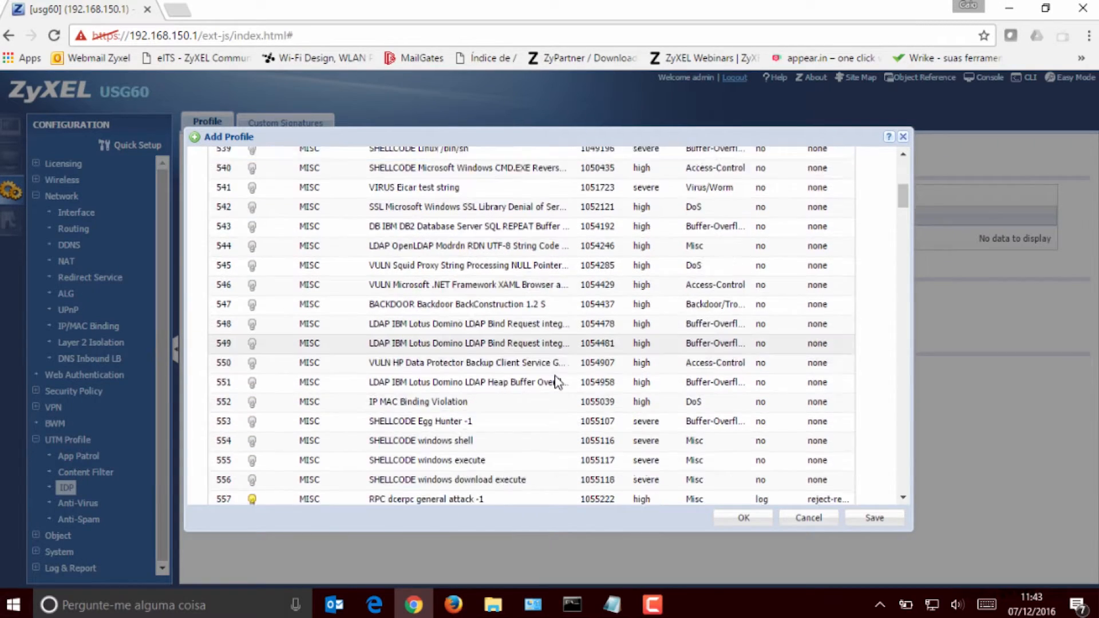
{"action": "scroll", "coordinate": [557, 383], "scroll_direction": "down", "scroll_amount": 2}
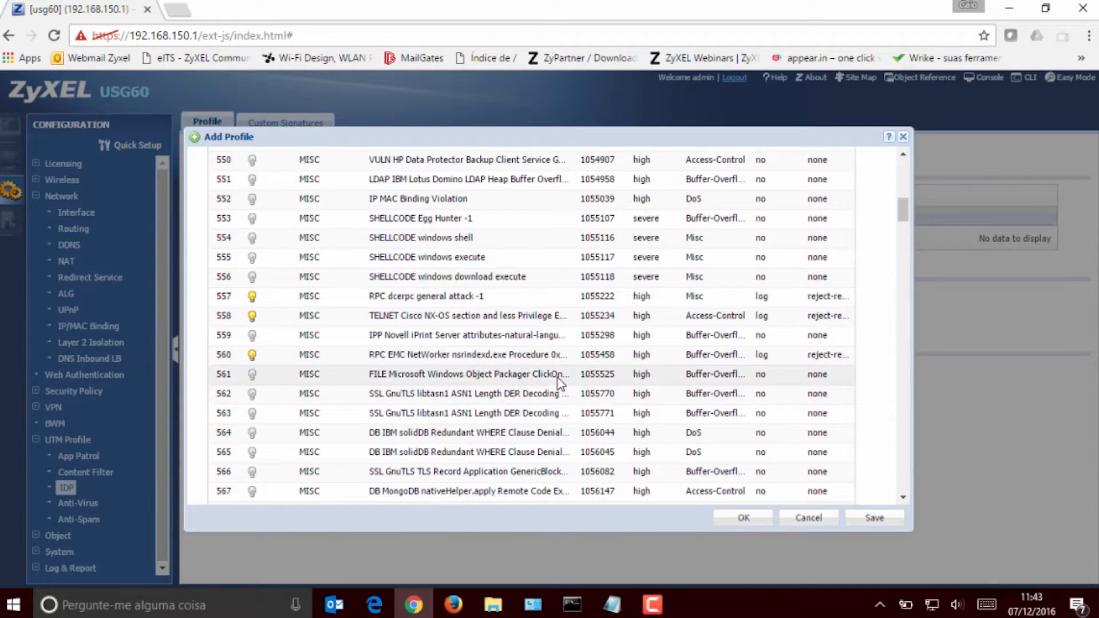
{"action": "scroll", "coordinate": [557, 382], "scroll_direction": "down", "scroll_amount": 4}
{"action": "scroll", "coordinate": [558, 383], "scroll_direction": "down", "scroll_amount": 2}
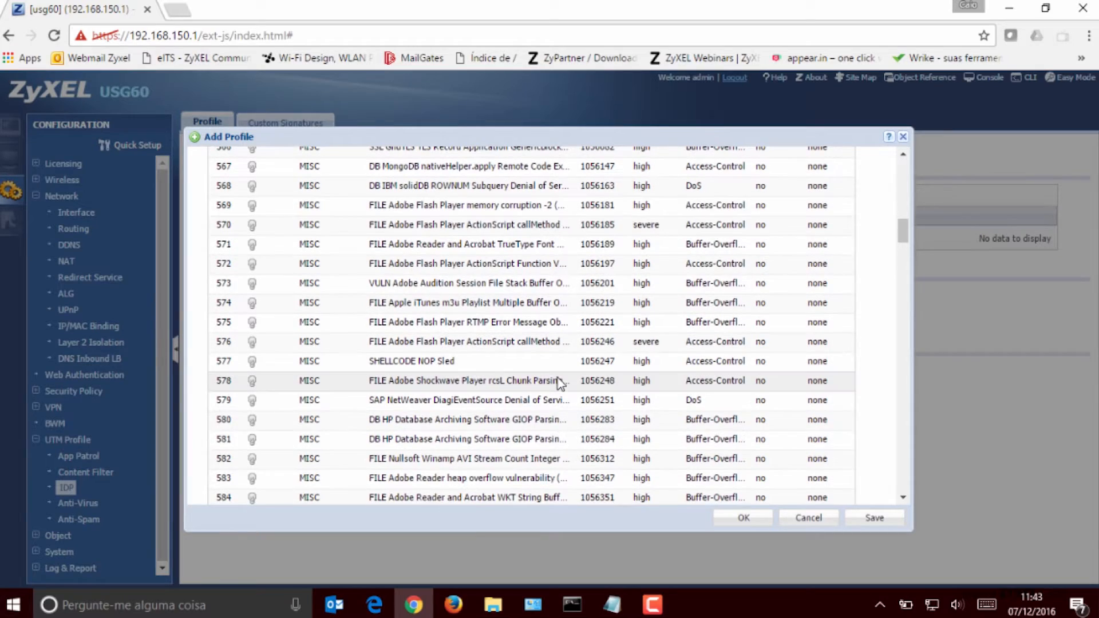
{"action": "scroll", "coordinate": [558, 376], "scroll_direction": "down", "scroll_amount": 1}
{"action": "scroll", "coordinate": [558, 376], "scroll_direction": "up", "scroll_amount": 8}
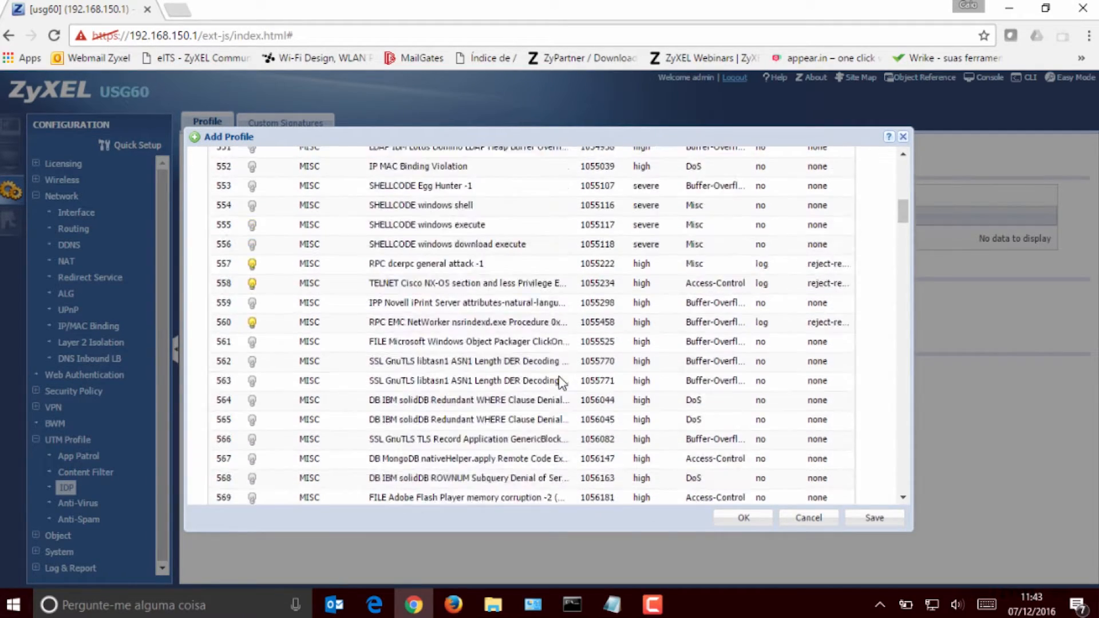
{"action": "scroll", "coordinate": [558, 382], "scroll_direction": "up", "scroll_amount": 3}
{"action": "scroll", "coordinate": [559, 382], "scroll_direction": "down", "scroll_amount": 1}
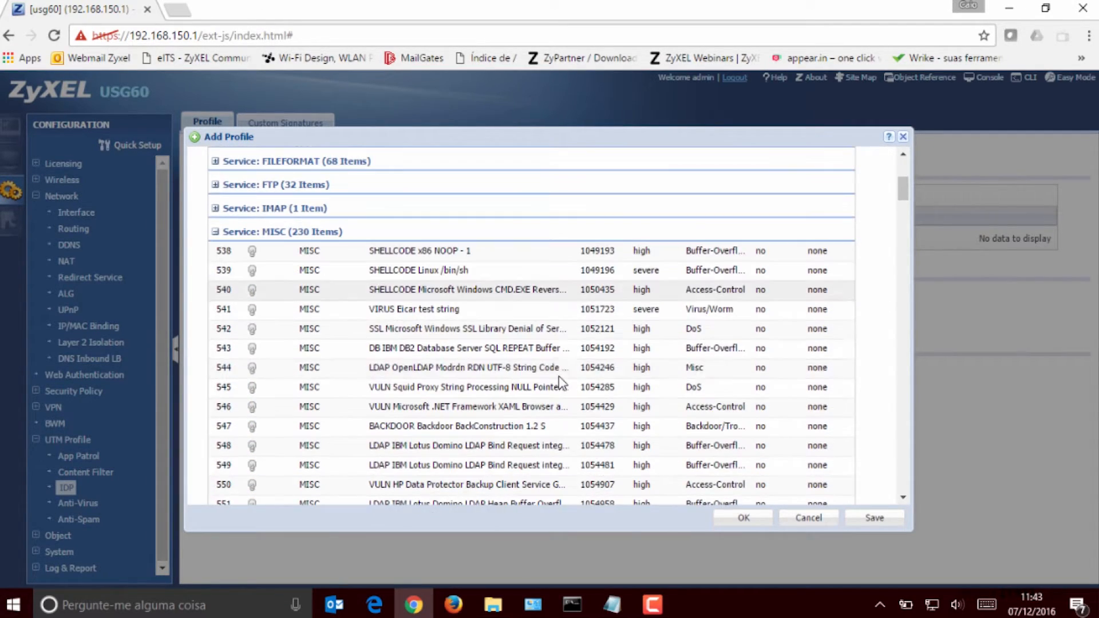
Step: Set the action of the MISC signature "BACKDOOR Backdoor BackConstruction 1.2 S" to drop
{"action": "left_click", "coordinate": [510, 428]}
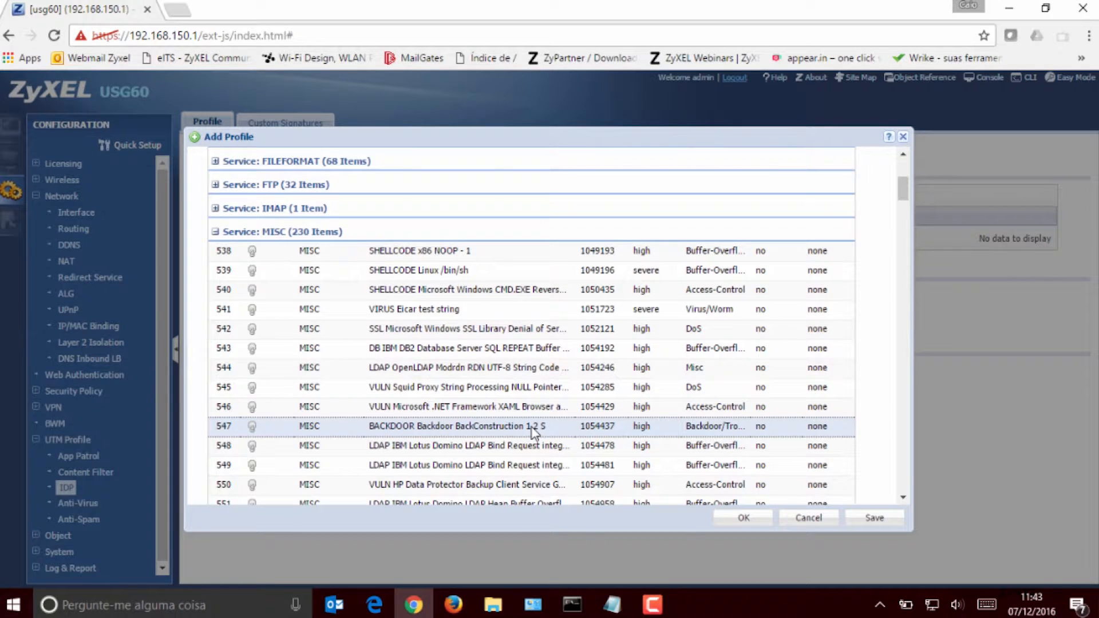
{"action": "scroll", "coordinate": [532, 432], "scroll_direction": "down", "scroll_amount": 3}
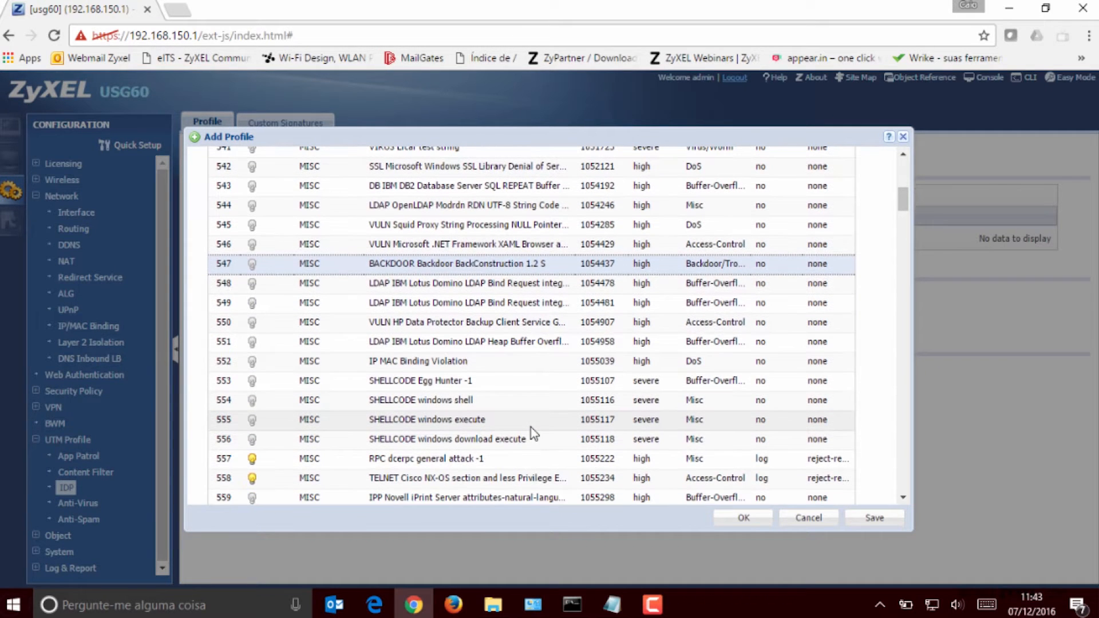
{"action": "scroll", "coordinate": [531, 427], "scroll_direction": "down", "scroll_amount": 2}
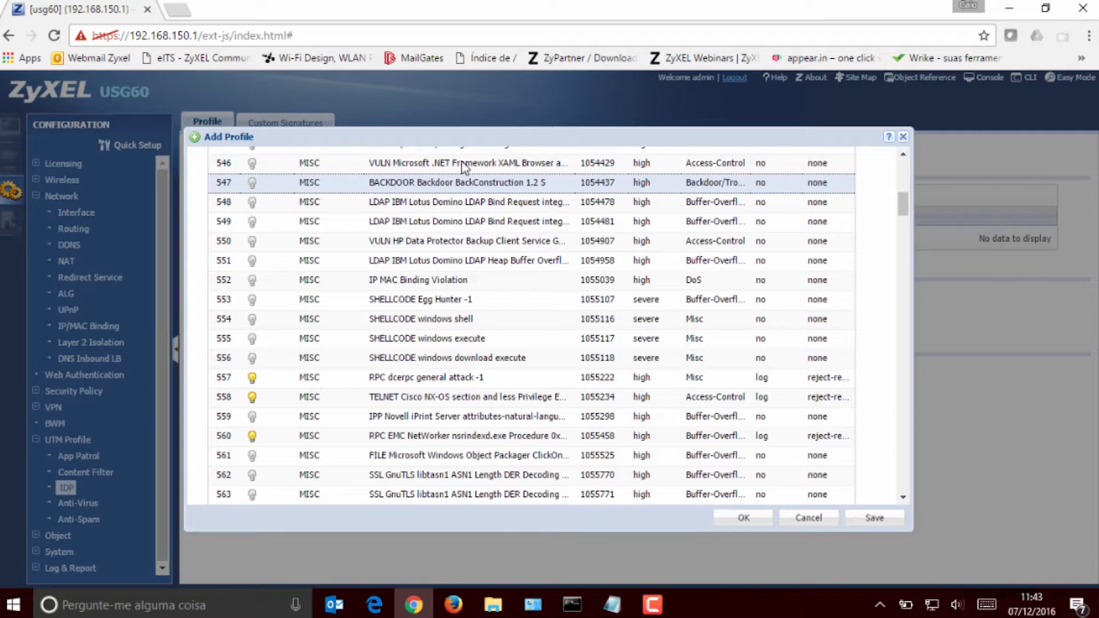
{"action": "scroll", "coordinate": [390, 221], "scroll_direction": "up", "scroll_amount": 10}
{"action": "scroll", "coordinate": [384, 246], "scroll_direction": "down", "scroll_amount": 3}
{"action": "left_click", "coordinate": [407, 193]}
{"action": "left_click", "coordinate": [418, 235]}
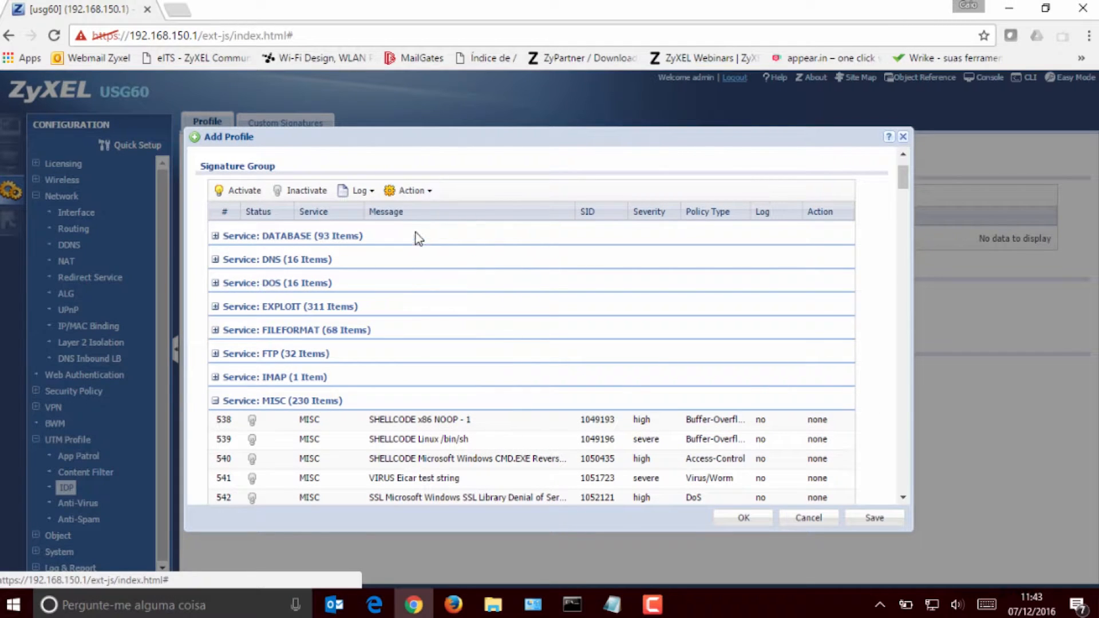
Step: Look through the MISC group's signatures, comparing which are active and their severity, policy type, log and action
{"action": "scroll", "coordinate": [748, 385], "scroll_direction": "down", "scroll_amount": 6}
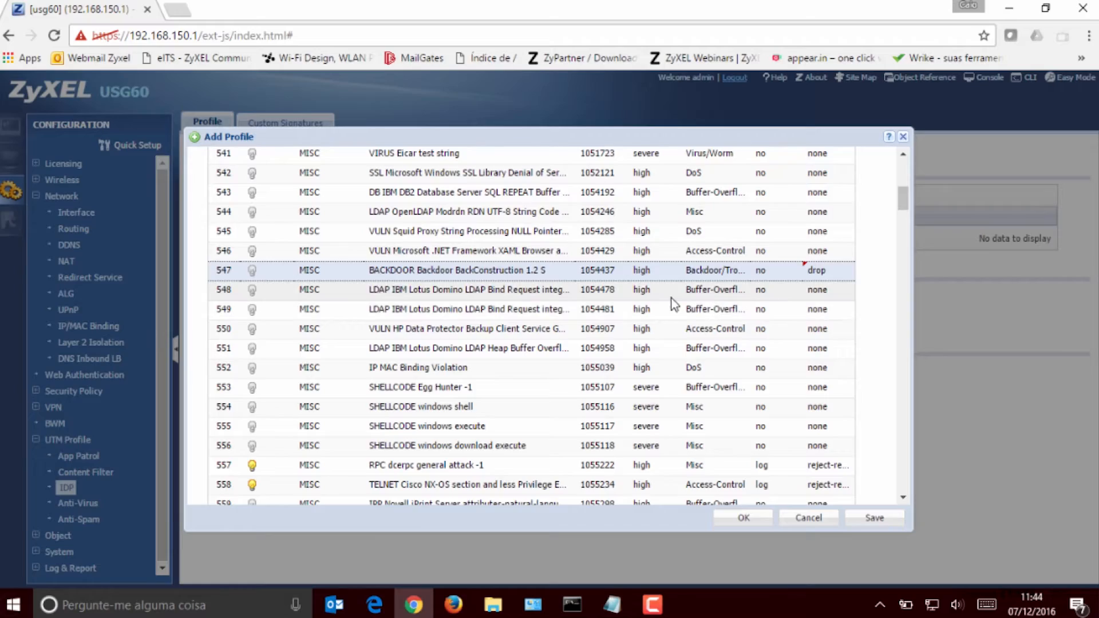
{"action": "scroll", "coordinate": [672, 302], "scroll_direction": "down", "scroll_amount": 6}
{"action": "scroll", "coordinate": [666, 296], "scroll_direction": "down", "scroll_amount": 12}
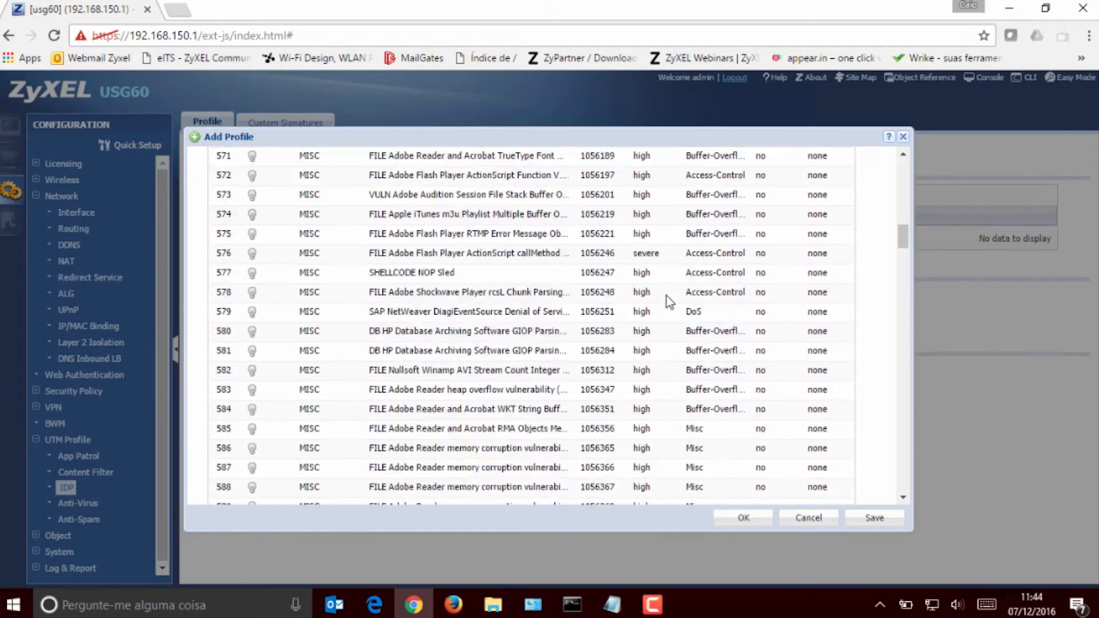
{"action": "scroll", "coordinate": [662, 295], "scroll_direction": "down", "scroll_amount": 3}
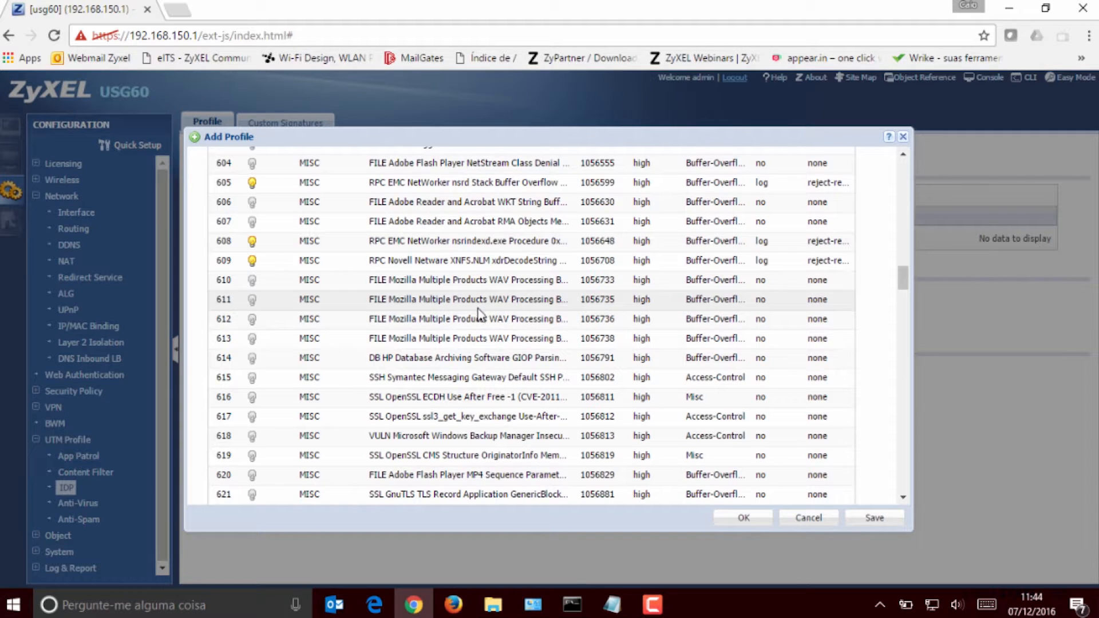
{"action": "scroll", "coordinate": [478, 308], "scroll_direction": "up", "scroll_amount": 3}
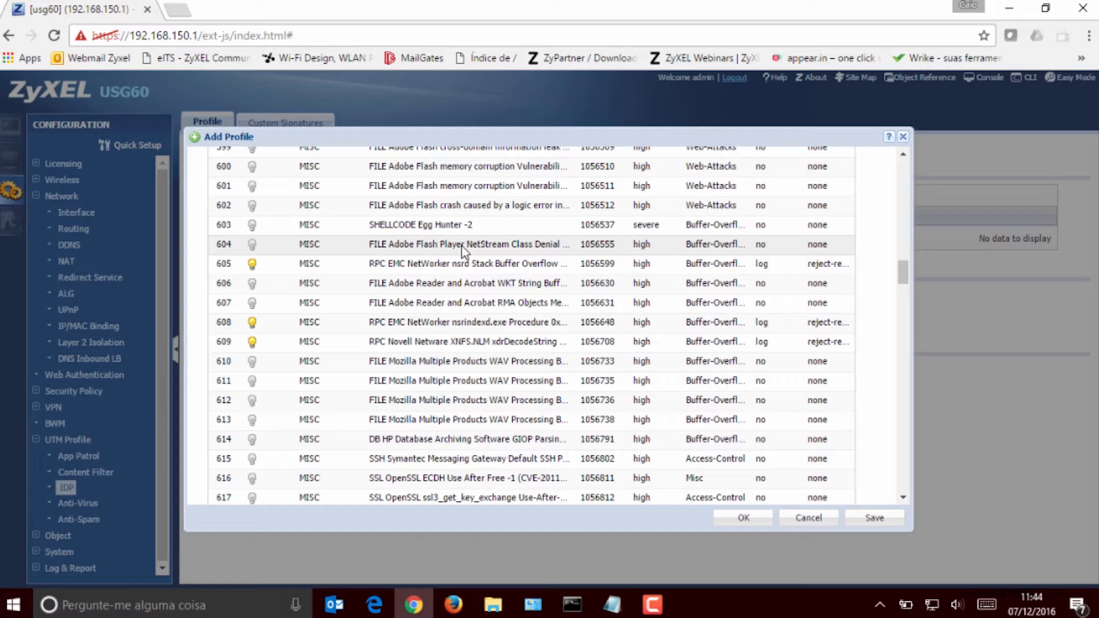
{"action": "scroll", "coordinate": [463, 251], "scroll_direction": "up", "scroll_amount": 5}
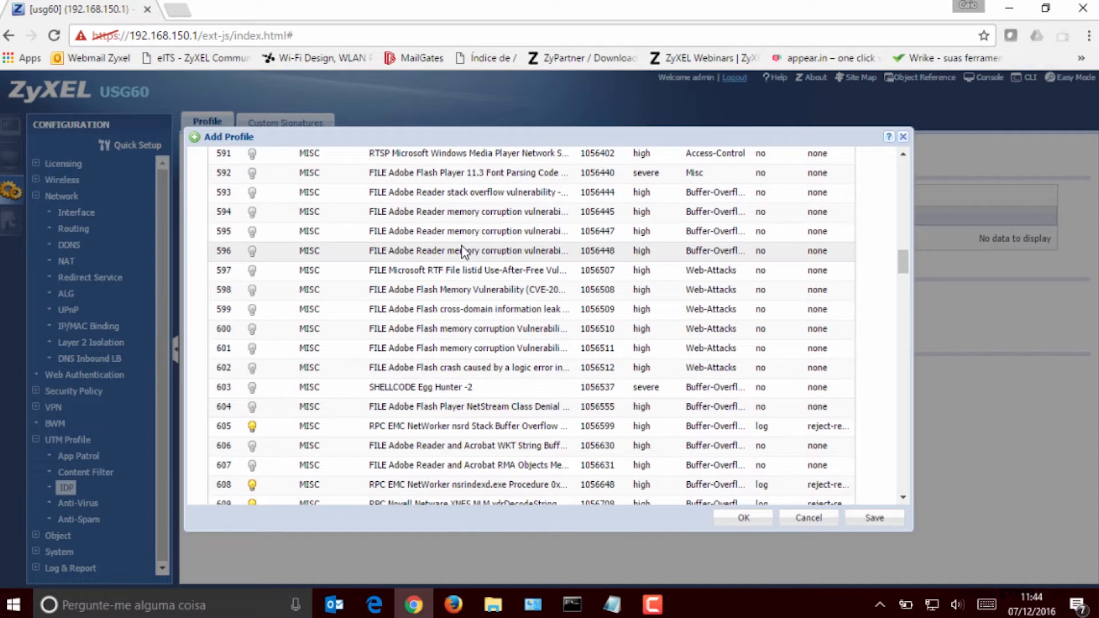
{"action": "scroll", "coordinate": [462, 250], "scroll_direction": "down", "scroll_amount": 8}
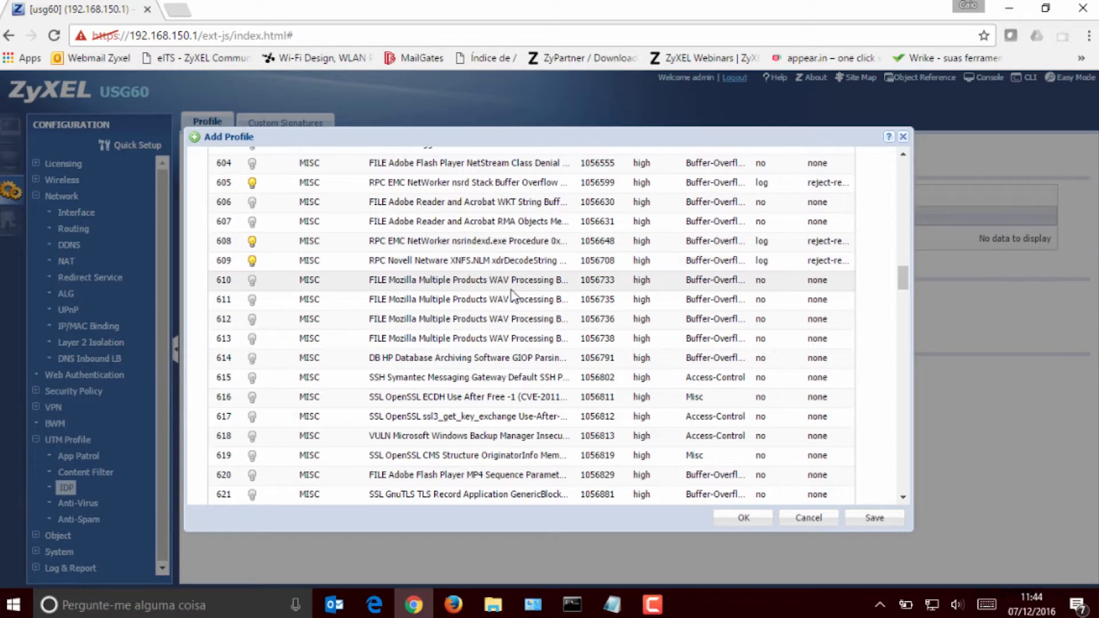
{"action": "scroll", "coordinate": [512, 295], "scroll_direction": "down", "scroll_amount": 13}
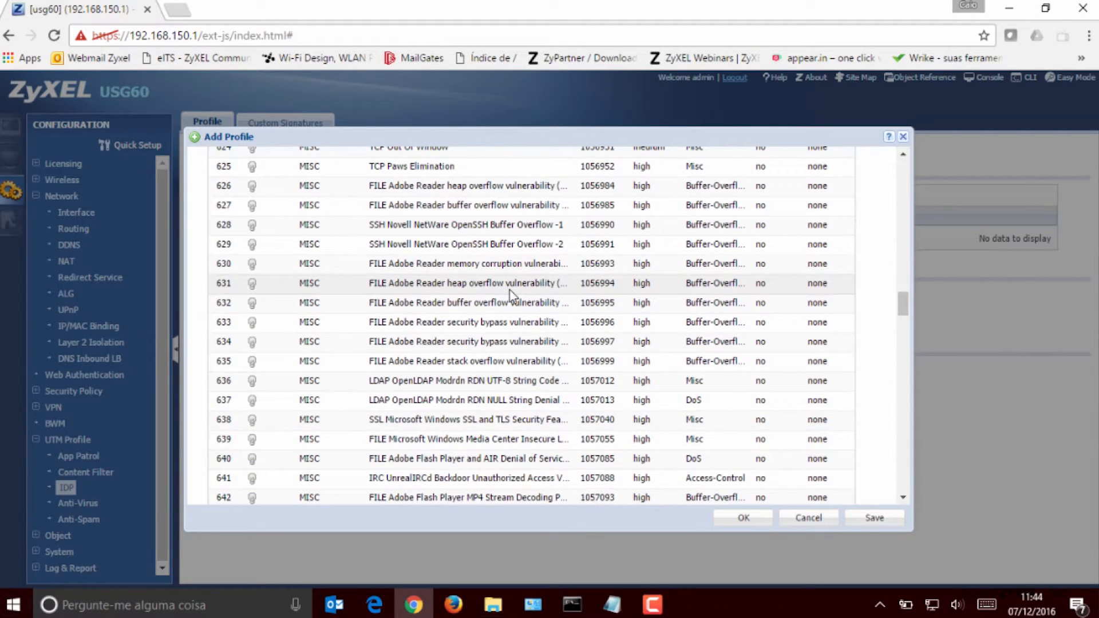
{"action": "scroll", "coordinate": [511, 295], "scroll_direction": "down", "scroll_amount": 18}
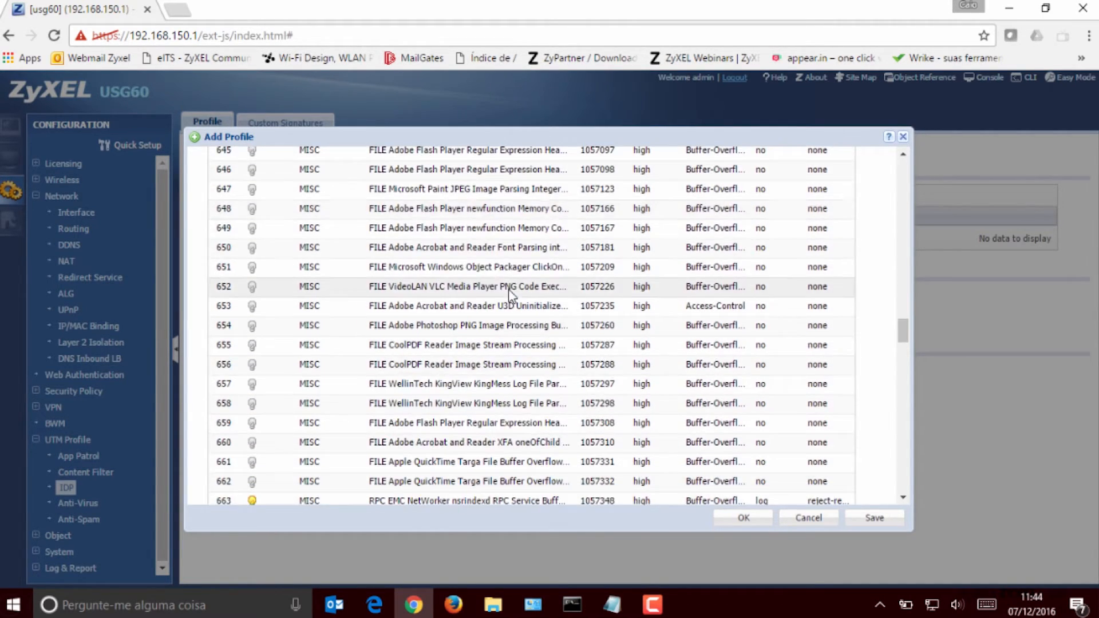
{"action": "scroll", "coordinate": [509, 296], "scroll_direction": "down", "scroll_amount": 6}
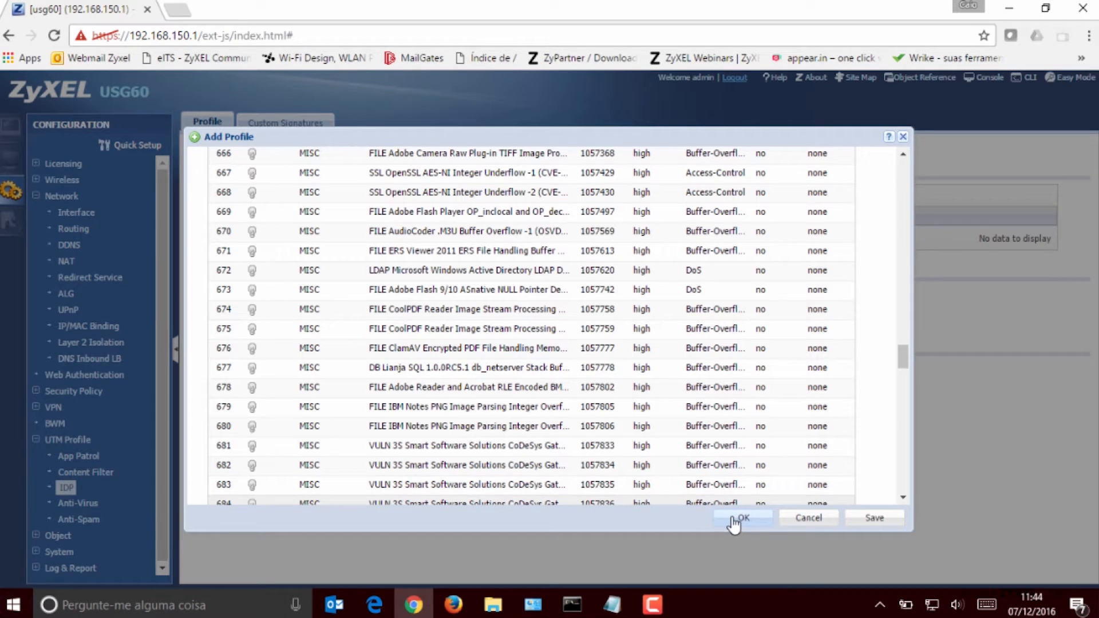
Step: Name the IDP profile Regra-ips and save it to the profile list
{"action": "scroll", "coordinate": [572, 434], "scroll_direction": "up", "scroll_amount": 20}
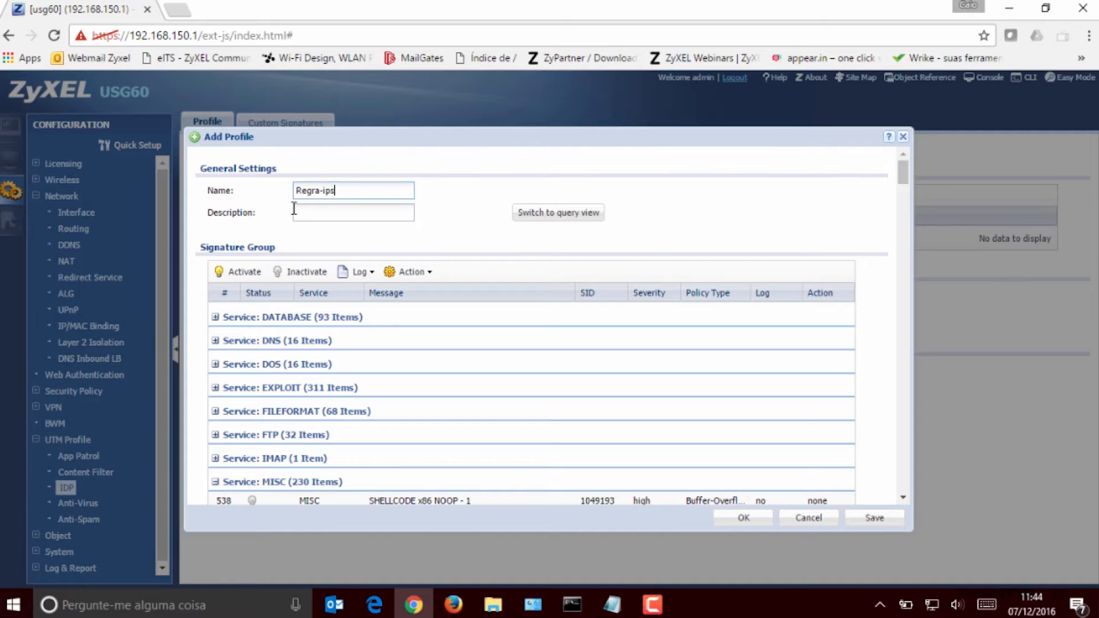
{"action": "left_click", "coordinate": [732, 521]}
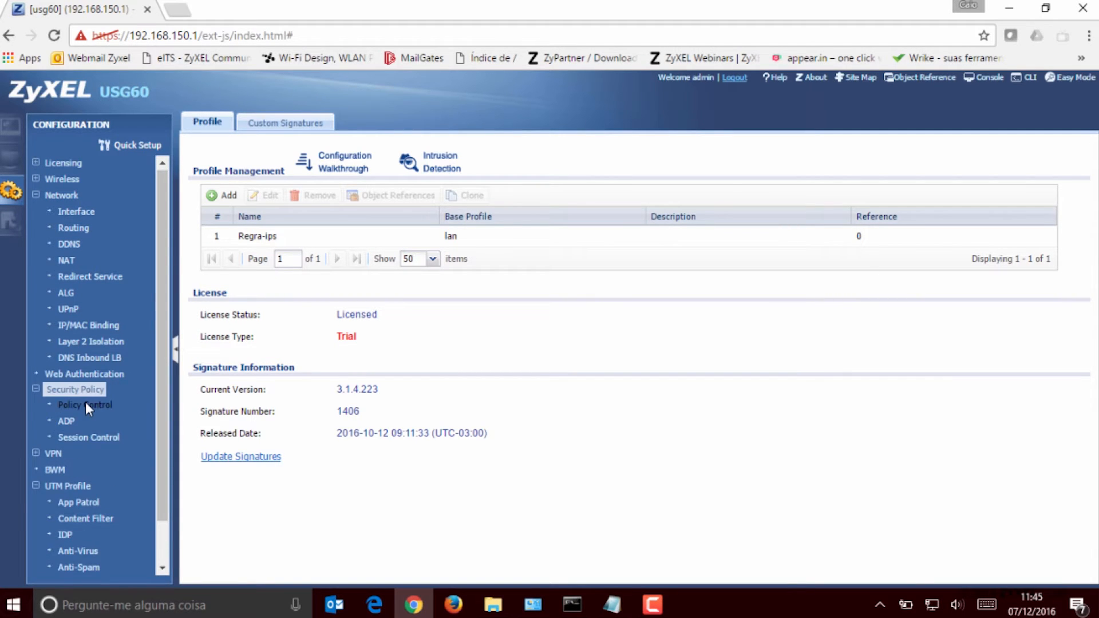
Step: Edit the priority 1 policy in Policy Control to enable IDP with the Regra-ips profile, and save the policy
{"action": "left_click", "coordinate": [85, 406]}
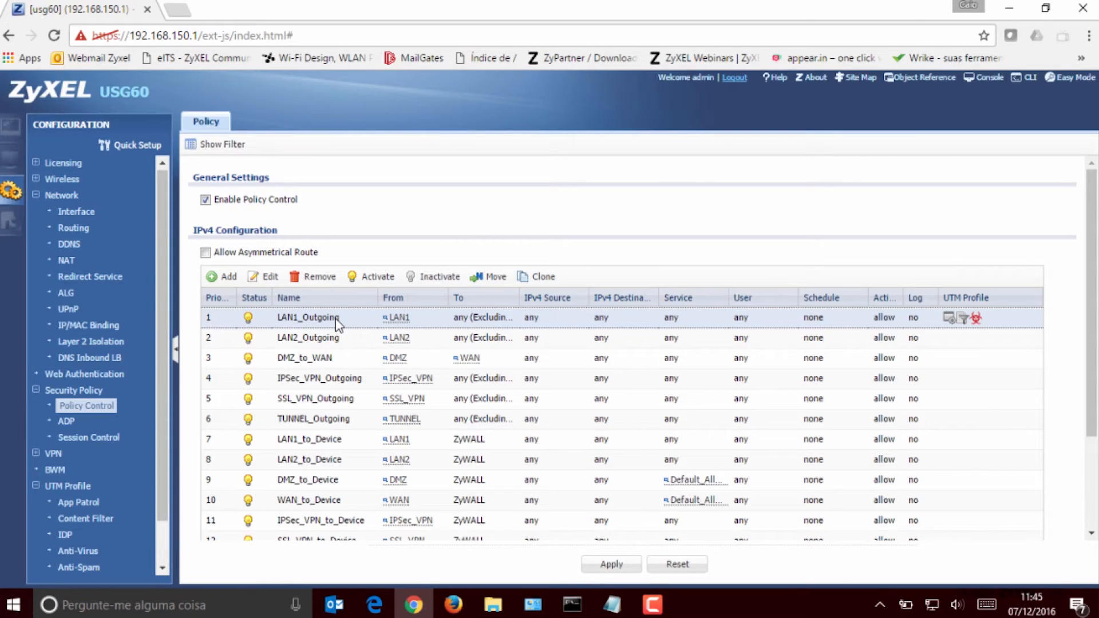
{"action": "double_click", "coordinate": [336, 318]}
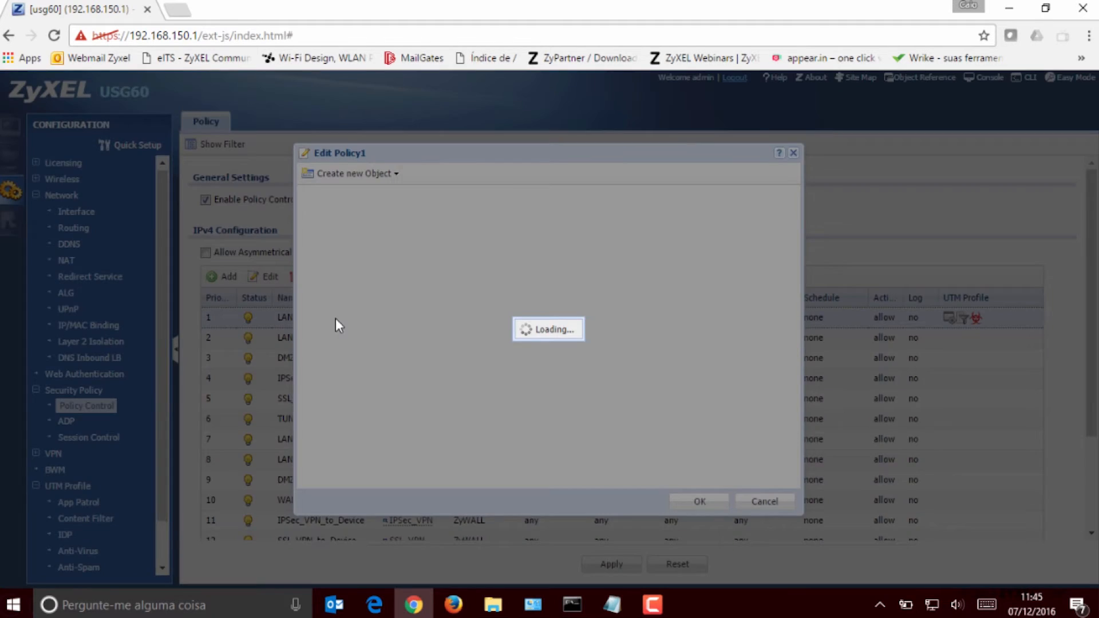
{"action": "scroll", "coordinate": [471, 329], "scroll_direction": "down", "scroll_amount": 3}
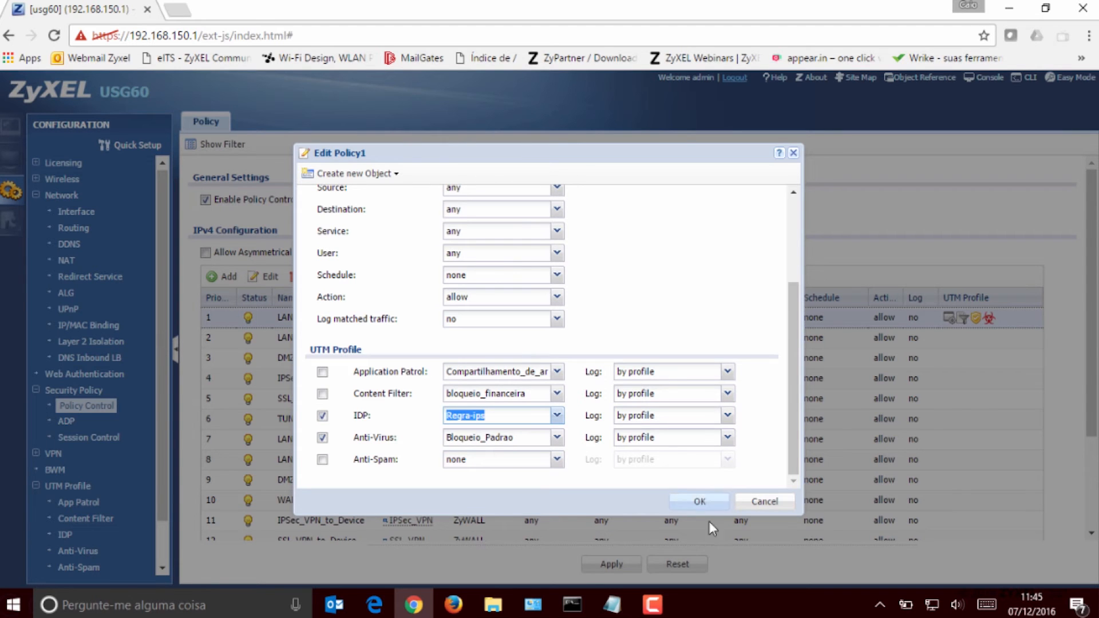
{"action": "left_click", "coordinate": [704, 501]}
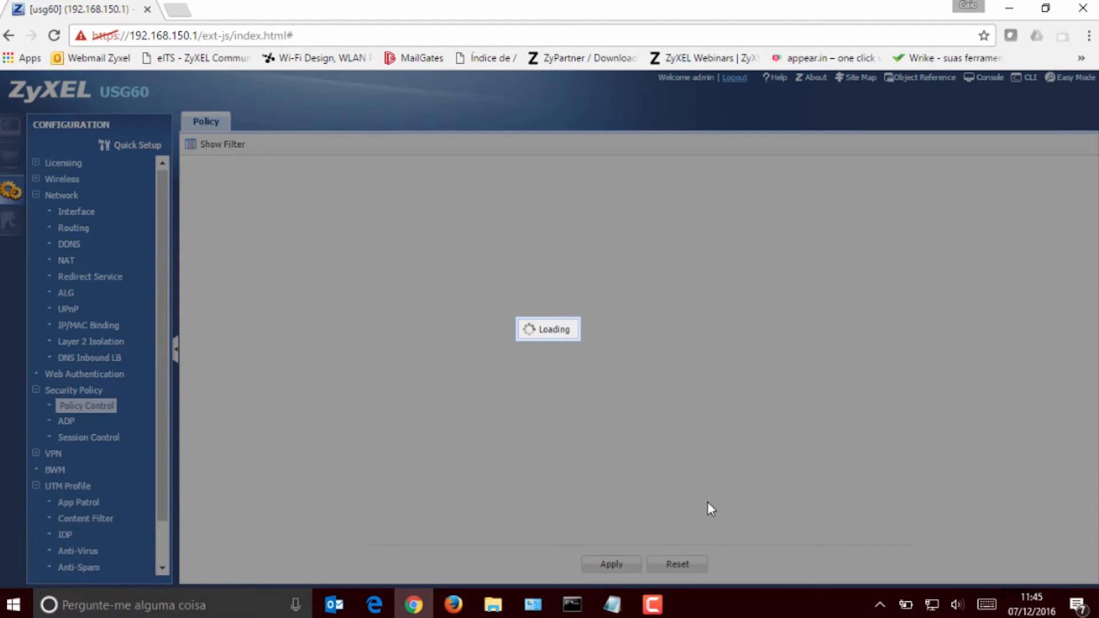